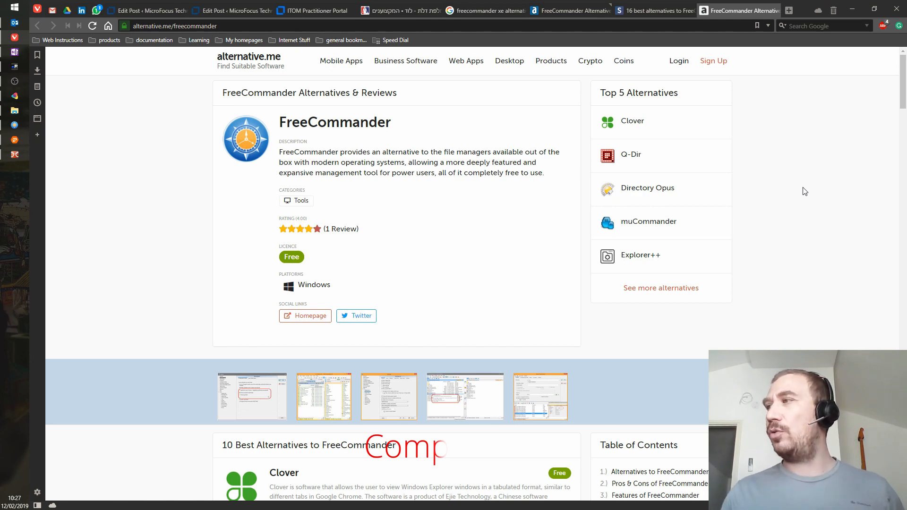
{"action": "scroll", "coordinate": [801, 195], "scroll_direction": "down", "scroll_amount": 2}
{"action": "scroll", "coordinate": [727, 211], "scroll_direction": "up", "scroll_amount": 3}
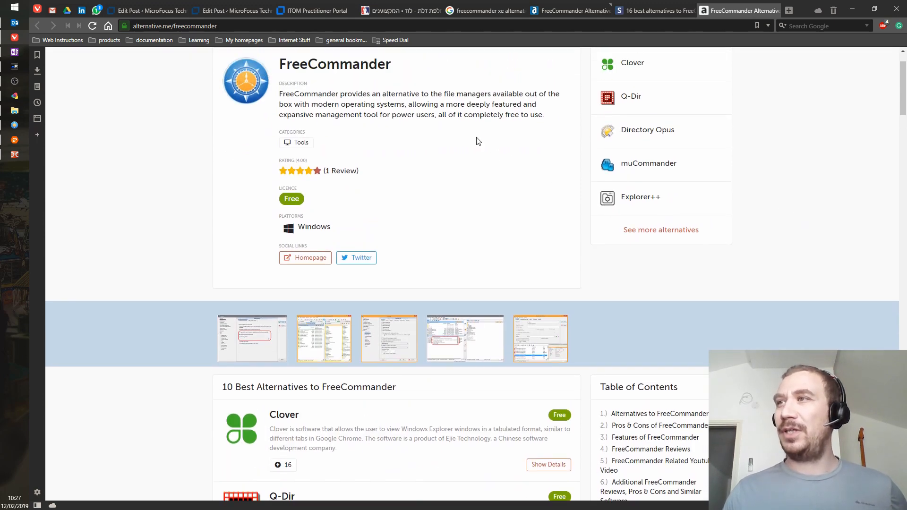
{"action": "scroll", "coordinate": [526, 337], "scroll_direction": "down", "scroll_amount": 2}
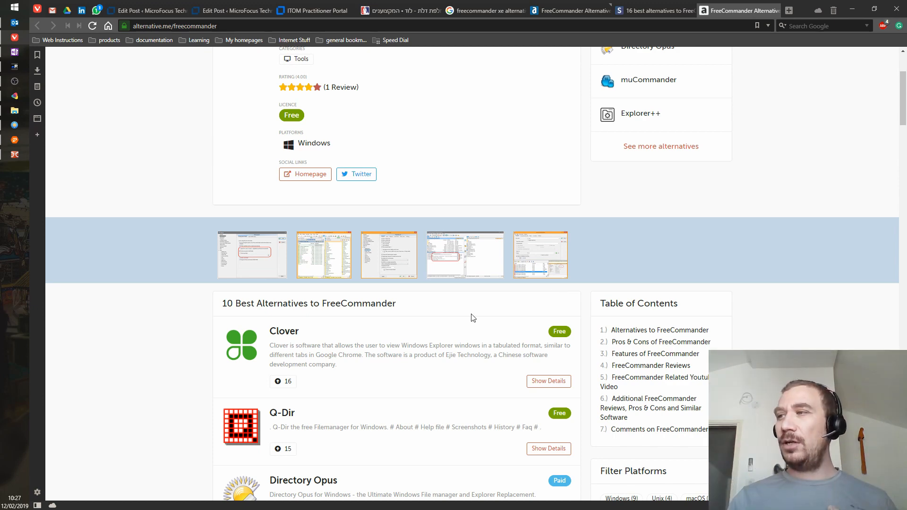
{"action": "scroll", "coordinate": [468, 312], "scroll_direction": "down", "scroll_amount": 2}
{"action": "scroll", "coordinate": [355, 284], "scroll_direction": "down", "scroll_amount": 3}
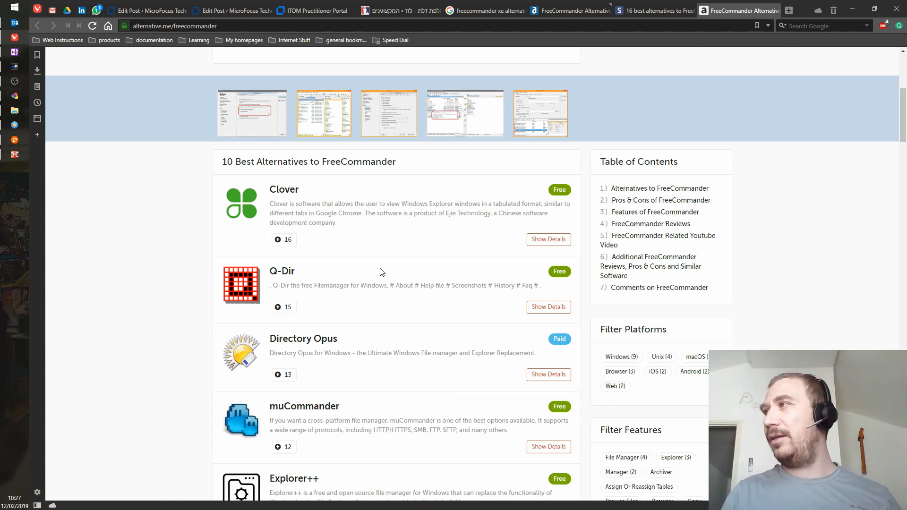
Show the AlternativeTo FreeCommander page with its alternatives list
{"action": "left_click", "coordinate": [576, 9]}
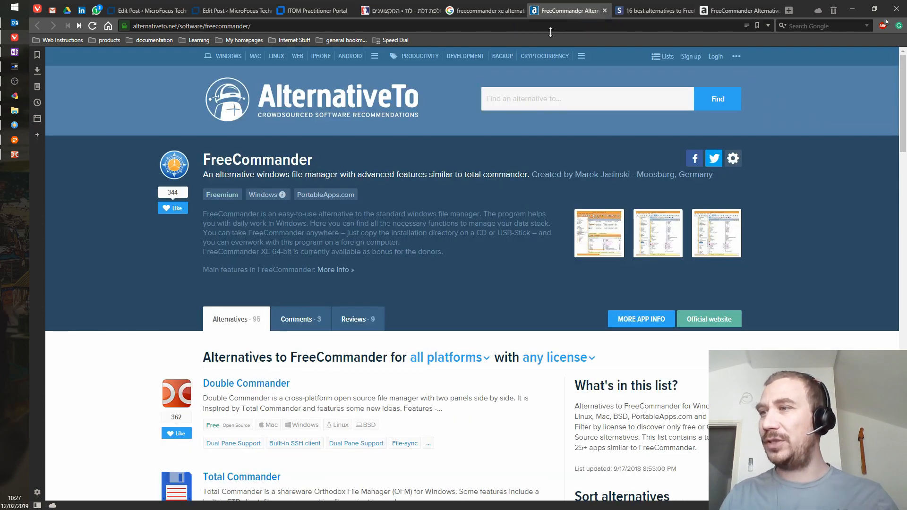
{"action": "scroll", "coordinate": [453, 258], "scroll_direction": "down", "scroll_amount": 5}
{"action": "mouse_move", "coordinate": [376, 177]}
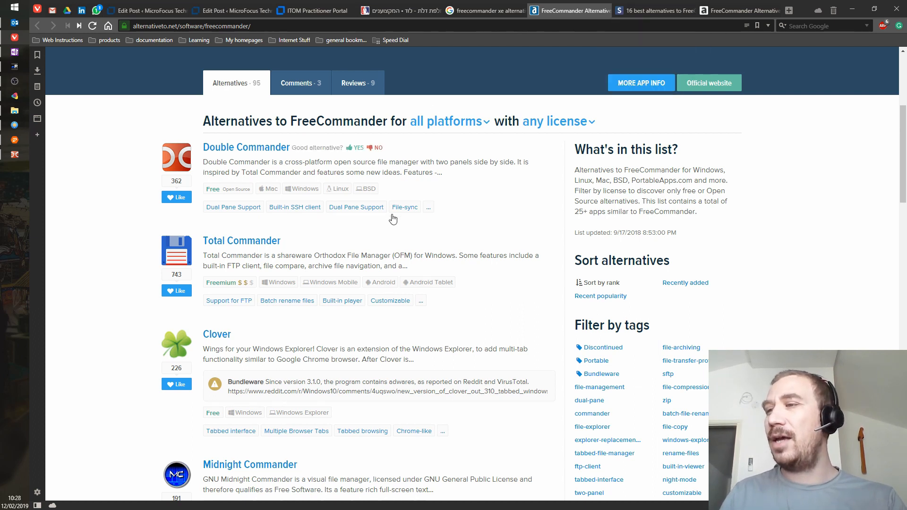
Bring up Multi Commander, then Double Commander, then the FreeCommander XE window from the taskbar
{"action": "left_click", "coordinate": [15, 140]}
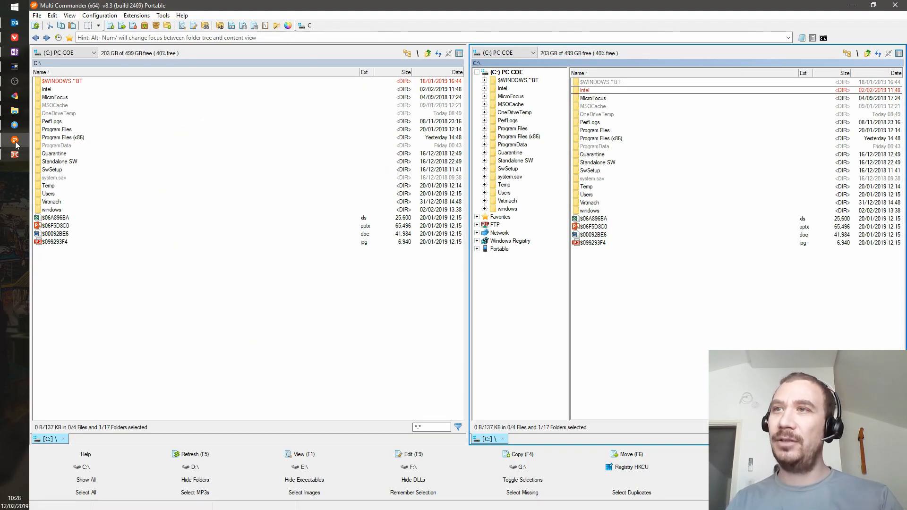
{"action": "left_click", "coordinate": [15, 151]}
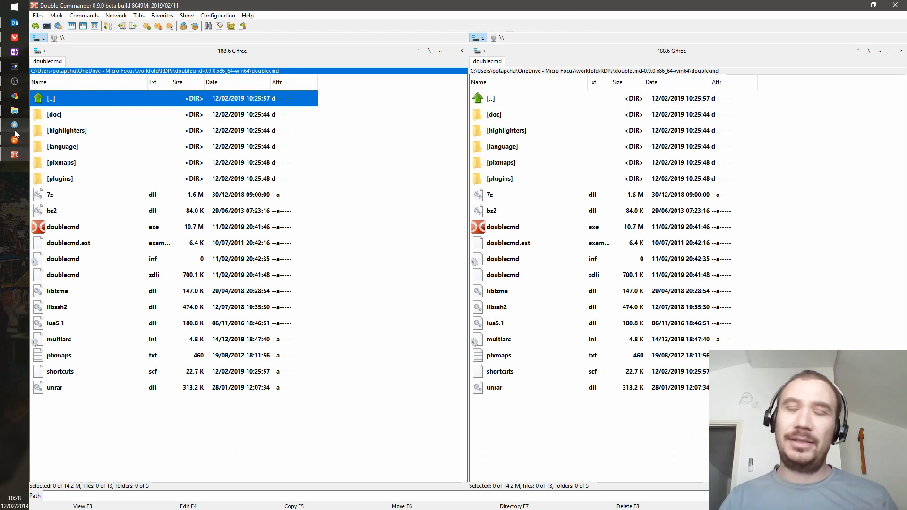
{"action": "left_click", "coordinate": [15, 135]}
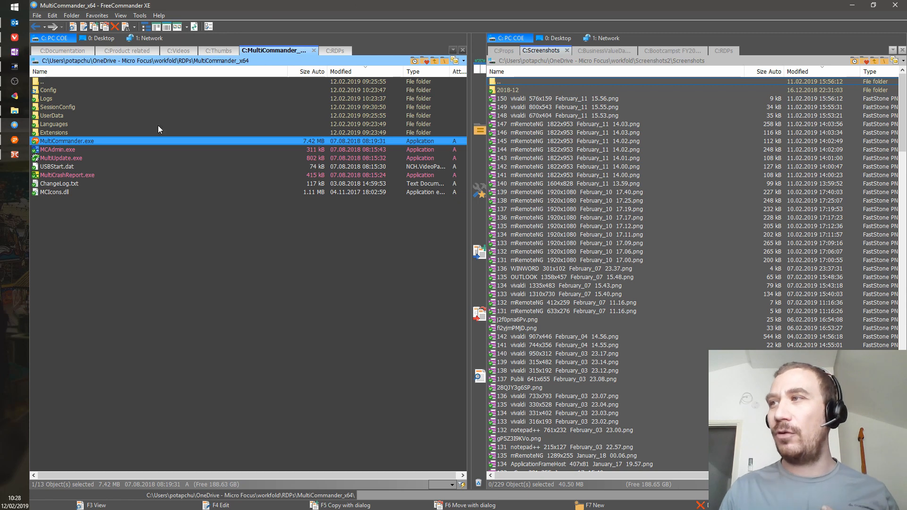
{"action": "left_click", "coordinate": [219, 269]}
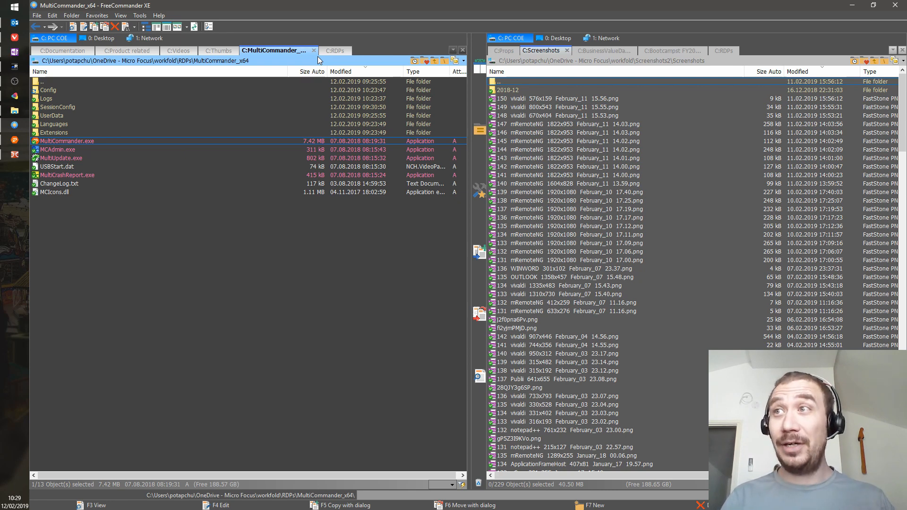
{"action": "left_click", "coordinate": [97, 15]}
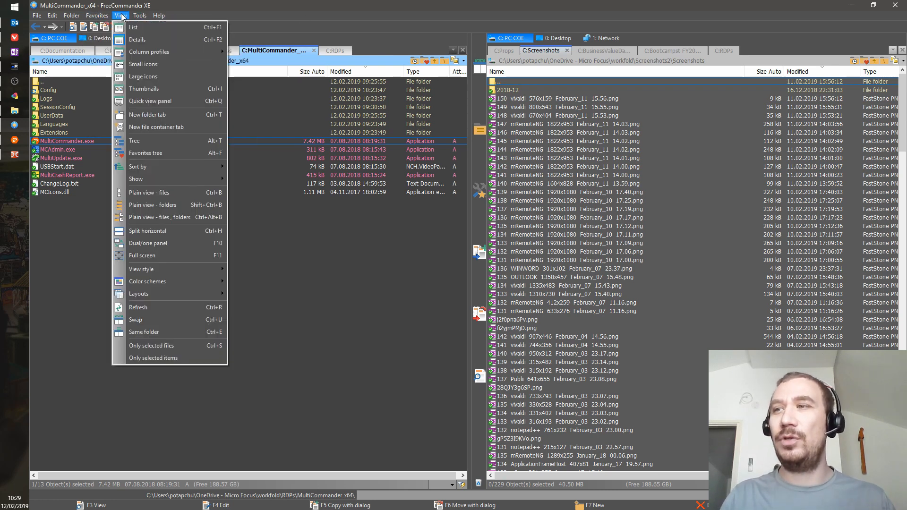
{"action": "mouse_move", "coordinate": [121, 15]}
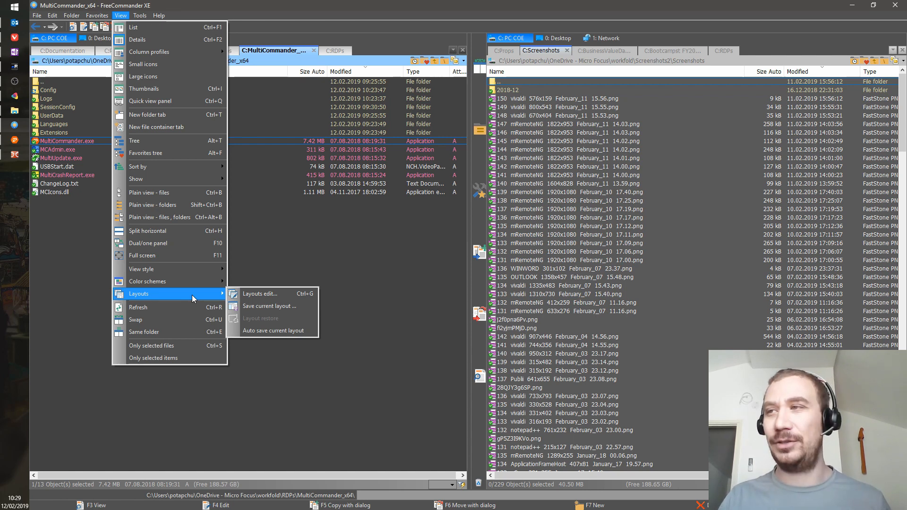
{"action": "mouse_move", "coordinate": [169, 281]}
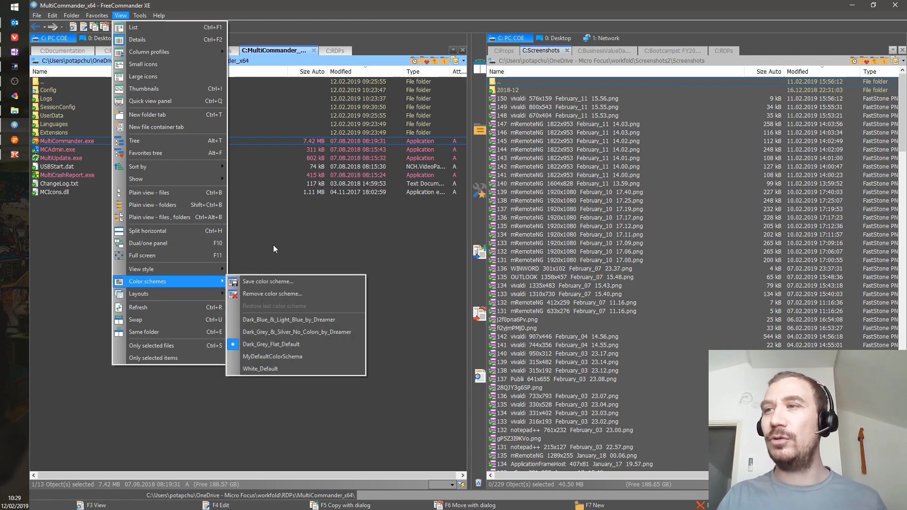
{"action": "left_click", "coordinate": [275, 243]}
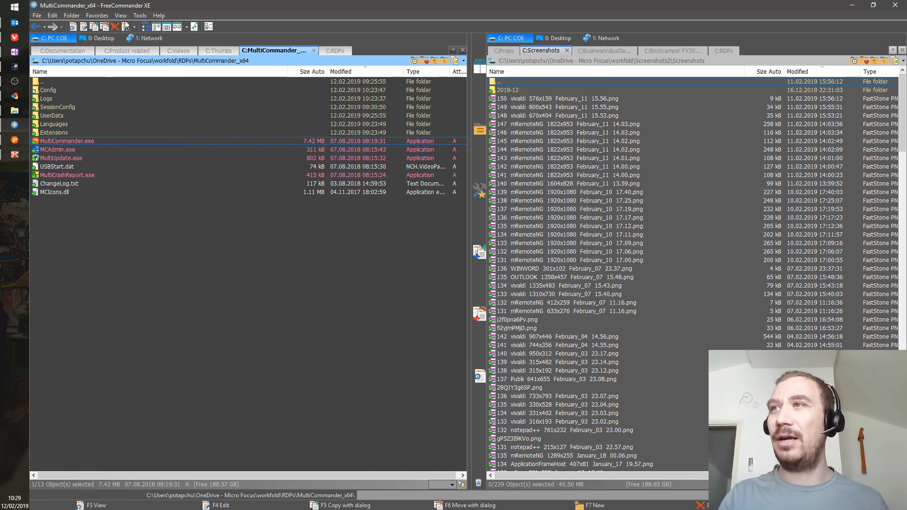
{"action": "left_click", "coordinate": [160, 29]}
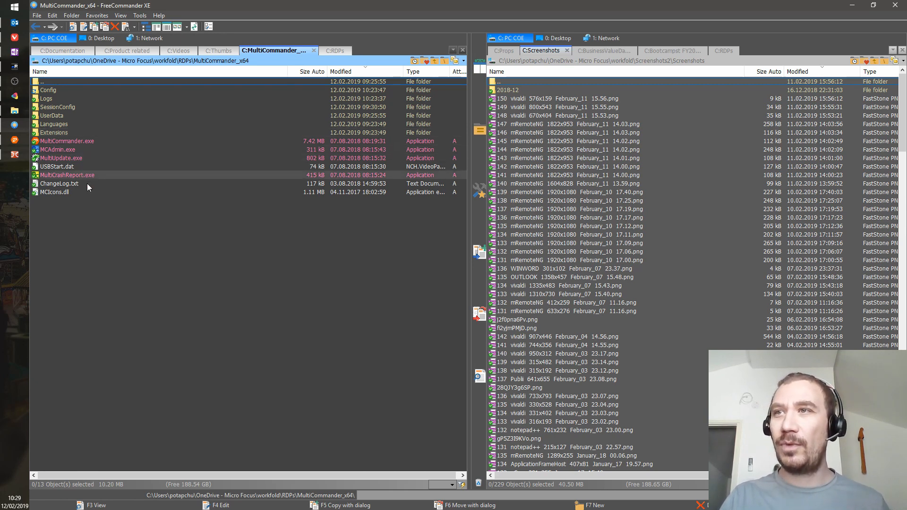
Switch to Double Commander, toggle the left panel view mode back to detailed, and open the Configuration menu
{"action": "left_click", "coordinate": [14, 155]}
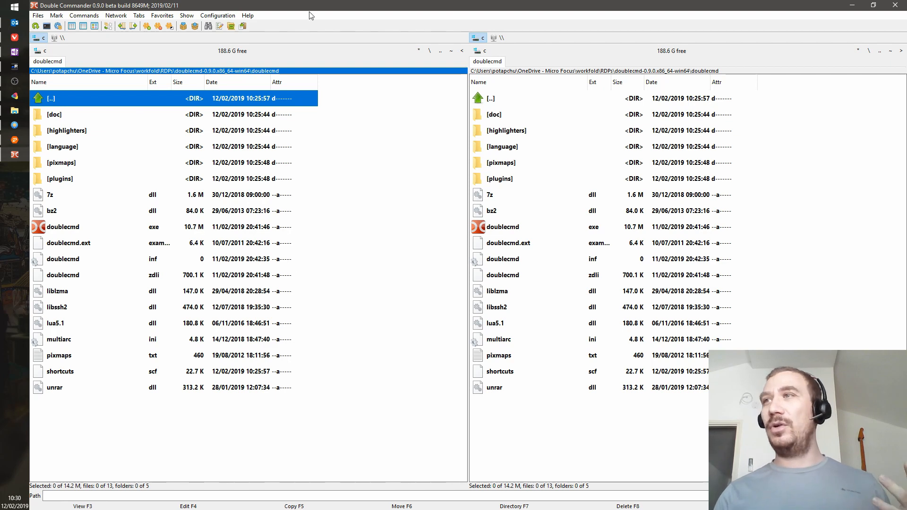
{"action": "left_click", "coordinate": [73, 27]}
{"action": "left_click", "coordinate": [83, 26]}
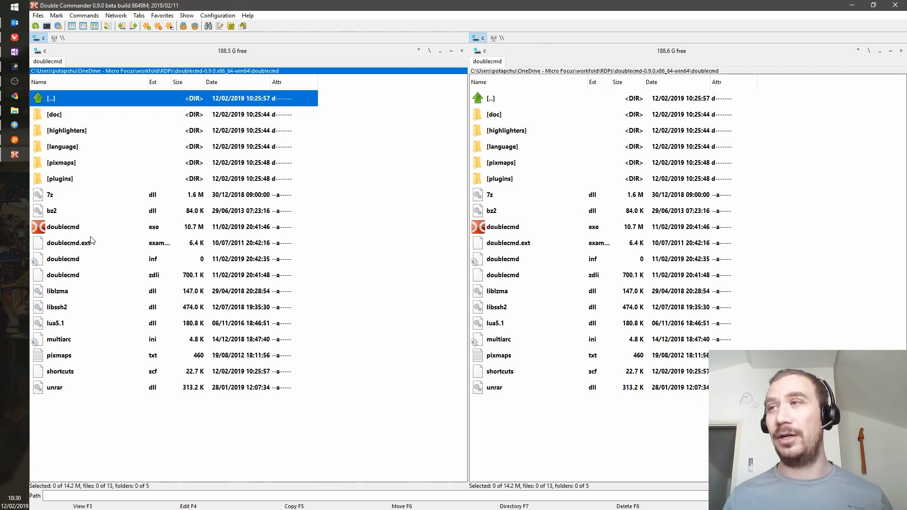
{"action": "left_click", "coordinate": [218, 16]}
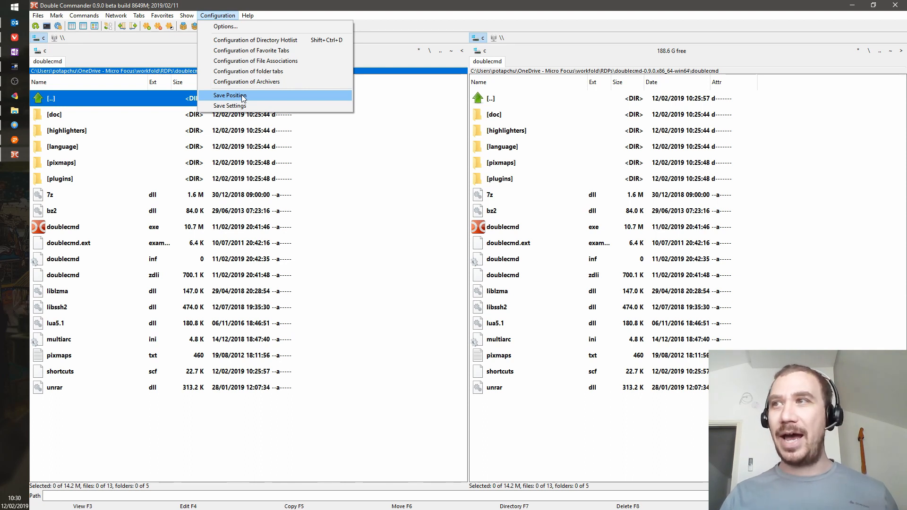
Bring up Options maximized and go to the Colors > File panels page
{"action": "left_click", "coordinate": [285, 29]}
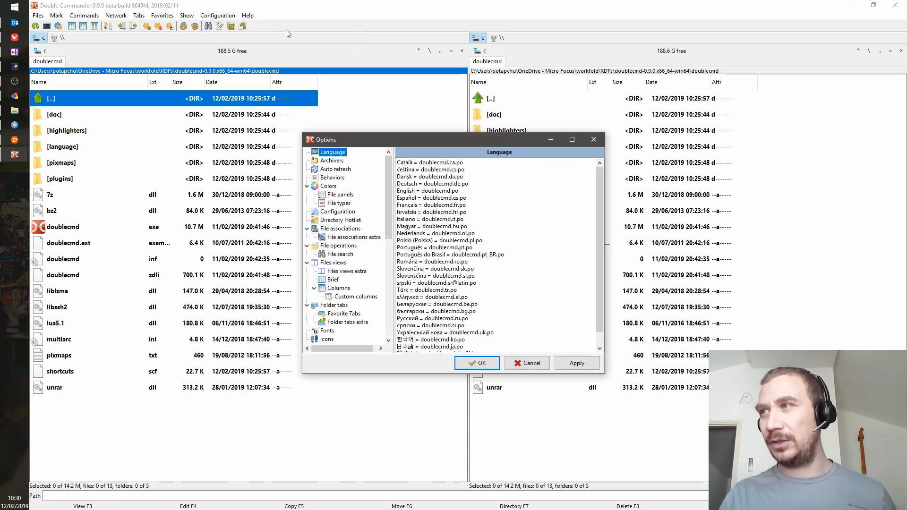
{"action": "double_click", "coordinate": [431, 145]}
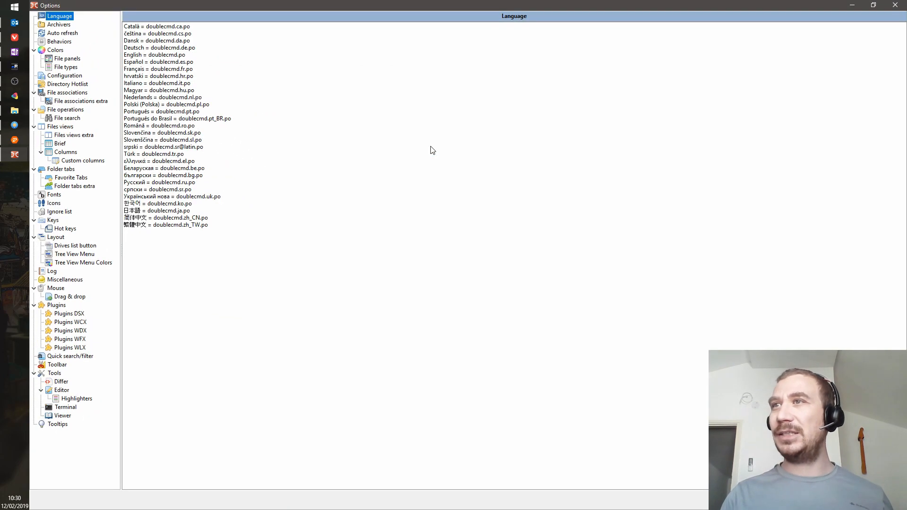
{"action": "left_click", "coordinate": [56, 50]}
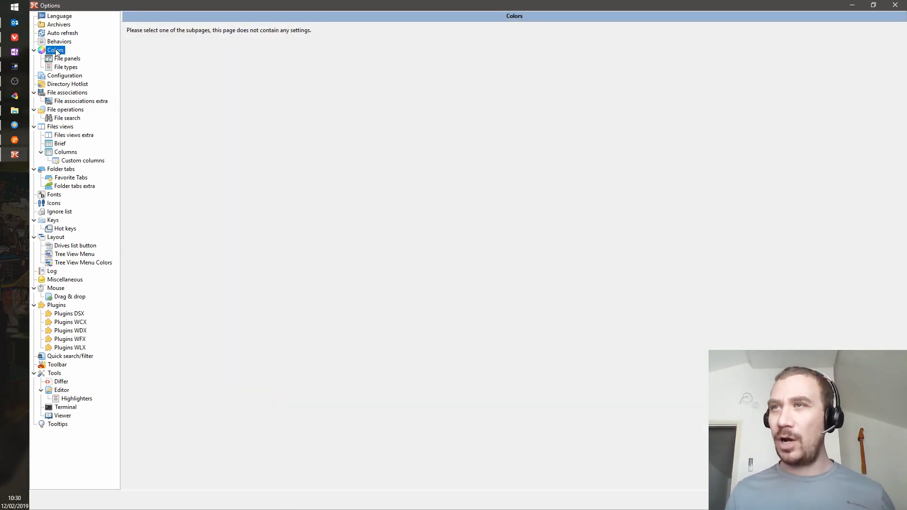
{"action": "left_click", "coordinate": [66, 59]}
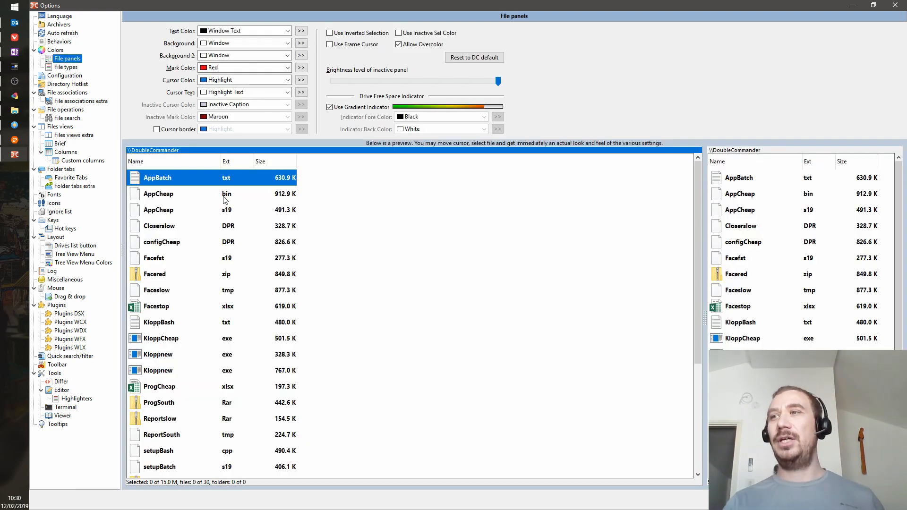
Set the file panel text colour to white via the custom colour picker
{"action": "left_click", "coordinate": [286, 31]}
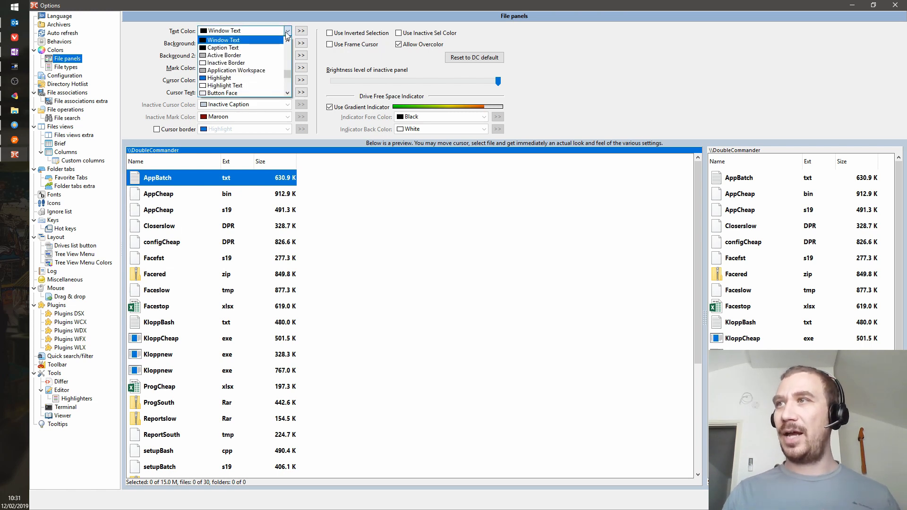
{"action": "scroll", "coordinate": [273, 71], "scroll_direction": "down", "scroll_amount": 3}
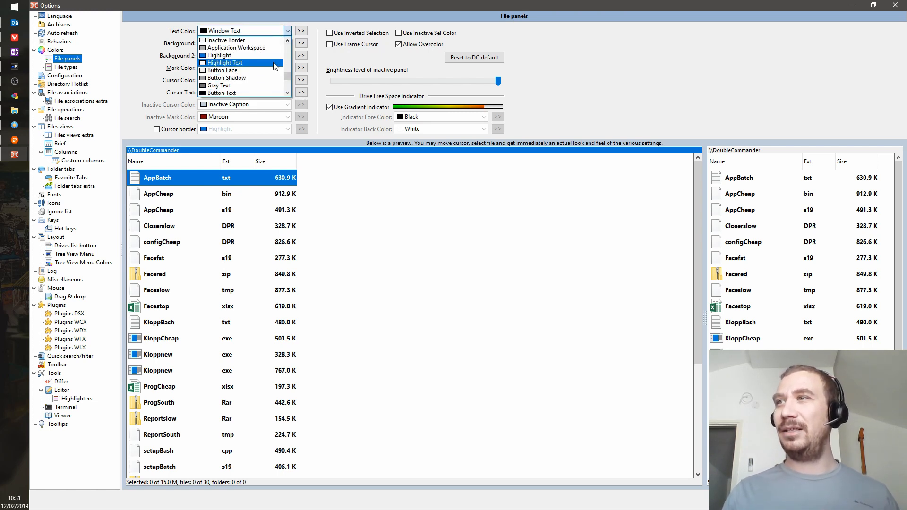
{"action": "left_click", "coordinate": [226, 32]}
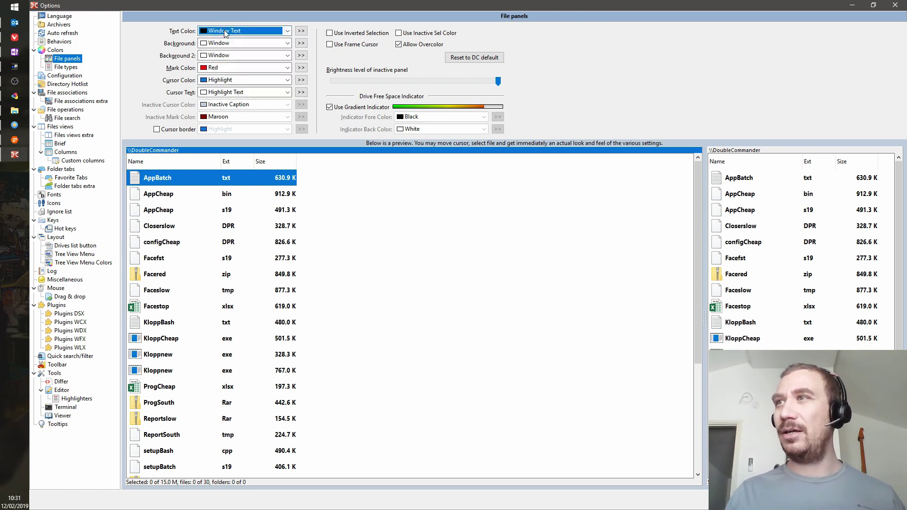
{"action": "left_click", "coordinate": [301, 31]}
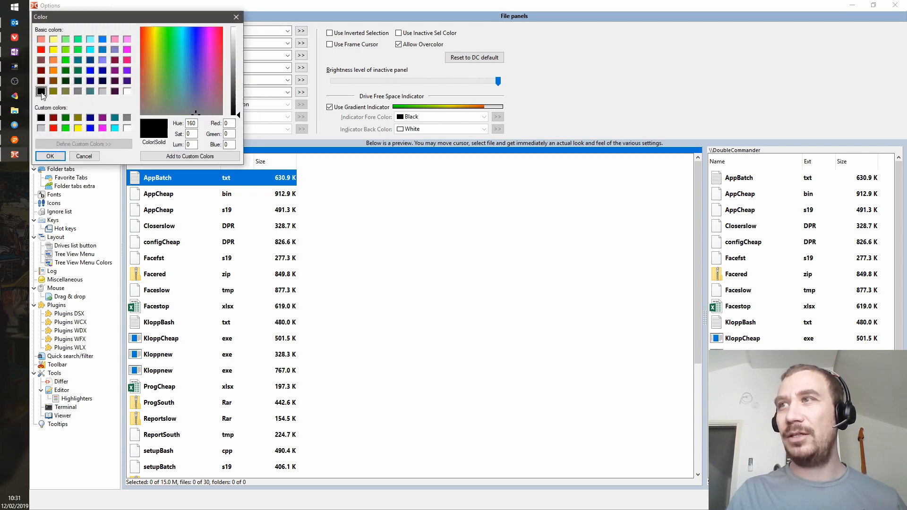
{"action": "left_click", "coordinate": [125, 93]}
{"action": "left_click", "coordinate": [50, 156]}
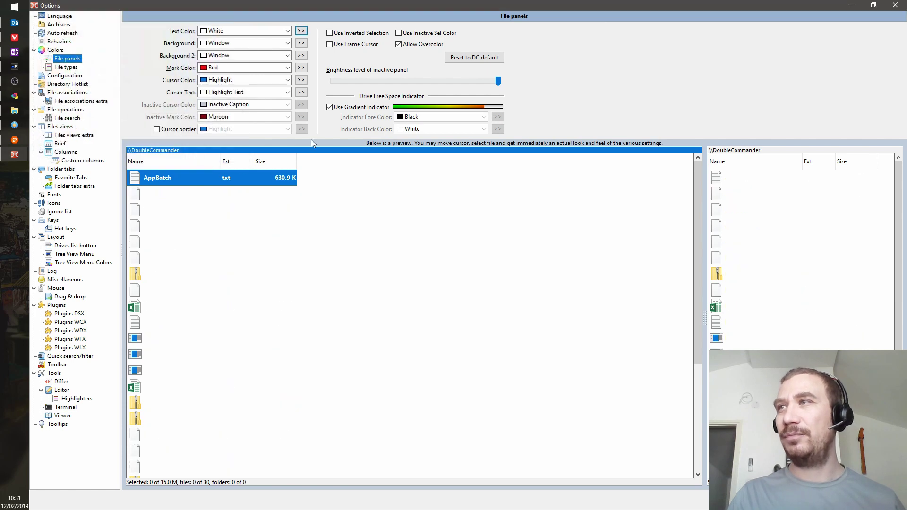
Set the file panel background colour to black
{"action": "left_click", "coordinate": [286, 43]}
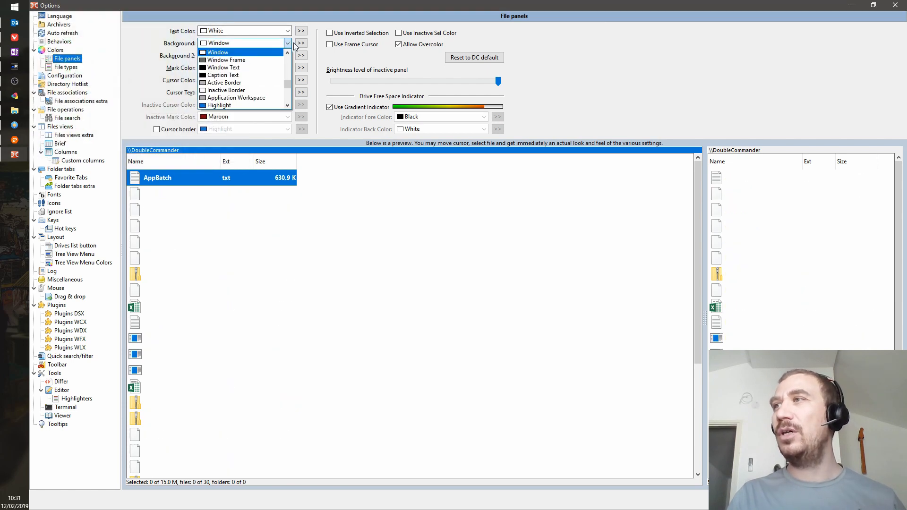
{"action": "left_click", "coordinate": [301, 43]}
{"action": "left_click", "coordinate": [42, 119]}
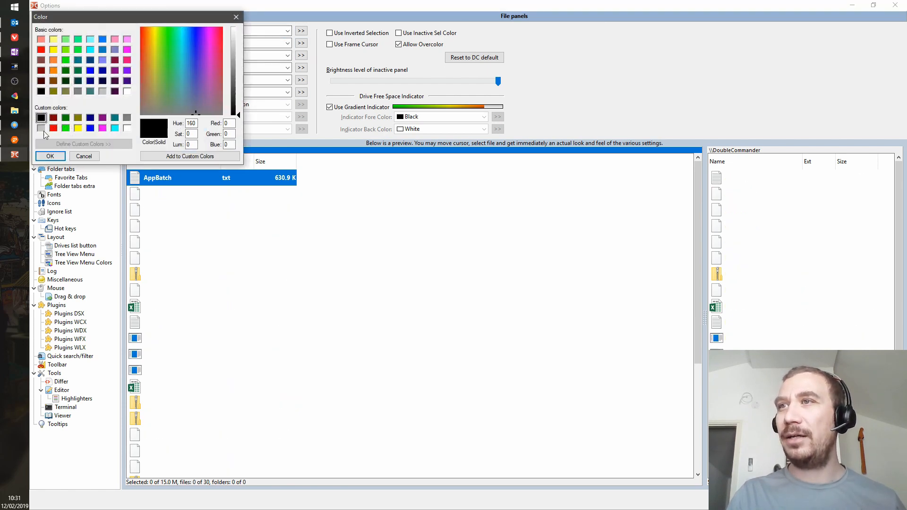
{"action": "left_click", "coordinate": [50, 156]}
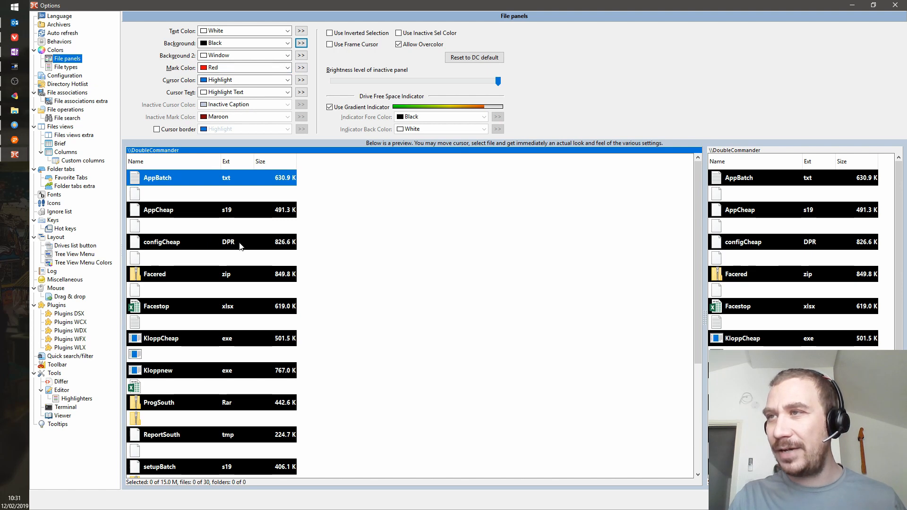
Set the alternate row background to dark grey and preview the dark scheme on several sample rows
{"action": "left_click", "coordinate": [302, 55]}
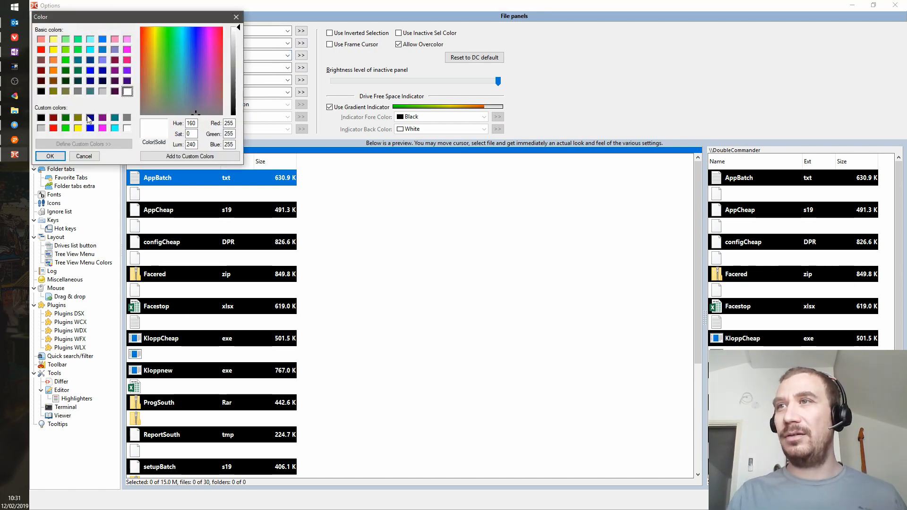
{"action": "left_click", "coordinate": [40, 117]}
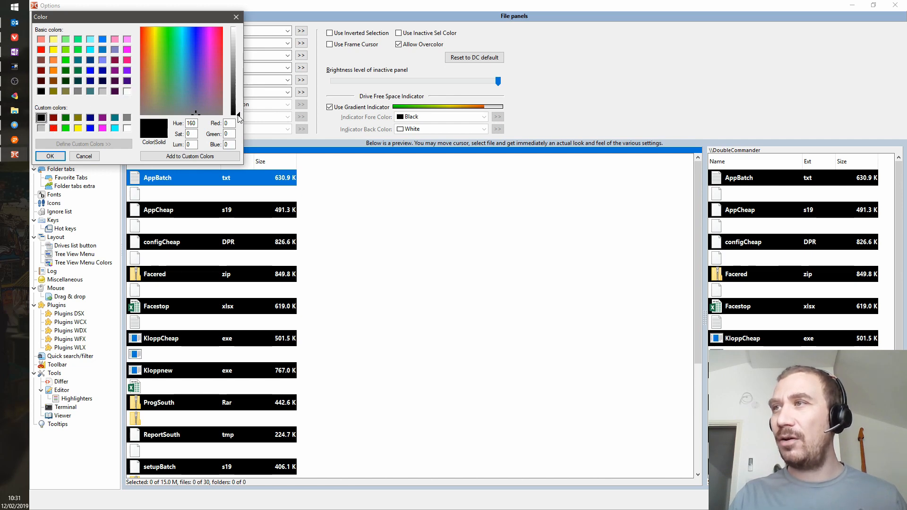
{"action": "left_click_drag", "start_coordinate": [239, 116], "coordinate": [240, 102]}
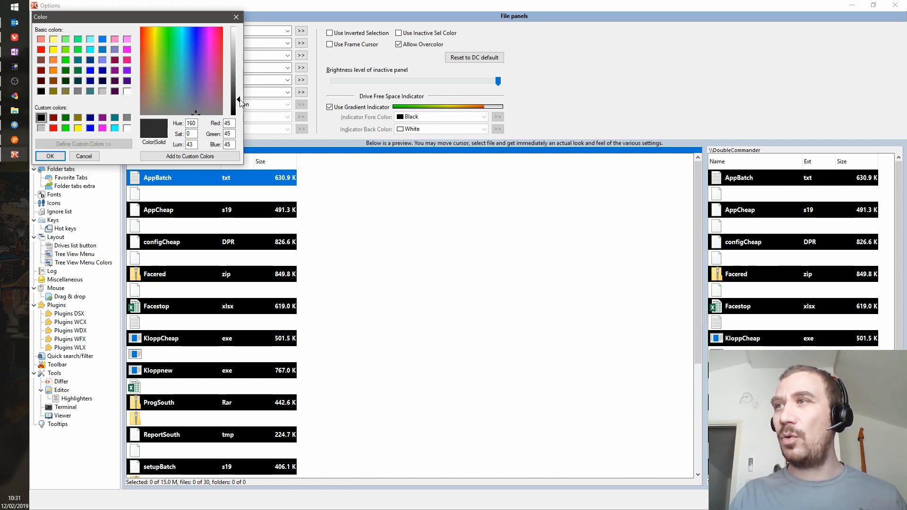
{"action": "left_click", "coordinate": [50, 156]}
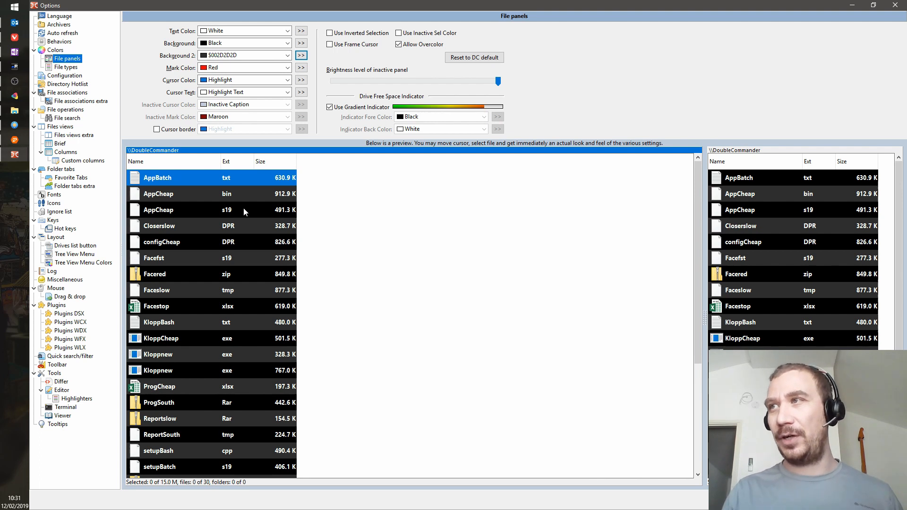
{"action": "left_click", "coordinate": [177, 242]}
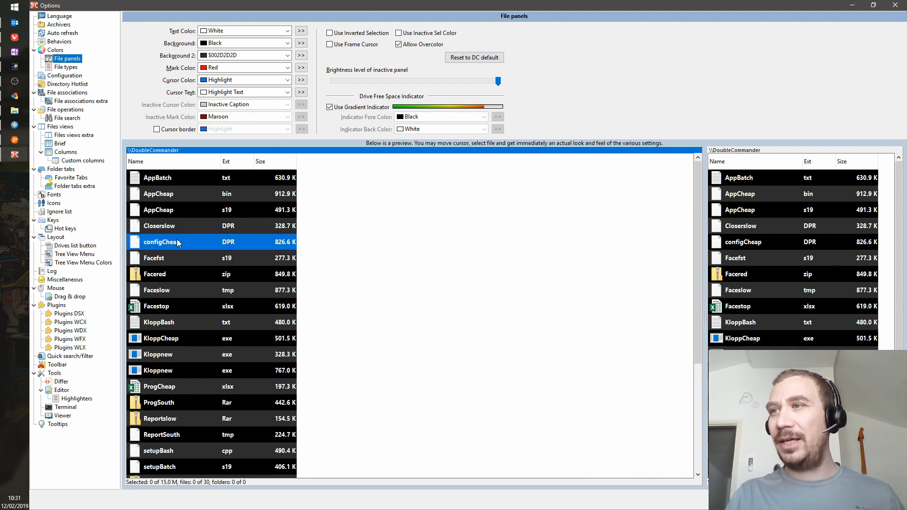
{"action": "left_click", "coordinate": [169, 274]}
{"action": "left_click", "coordinate": [206, 258]}
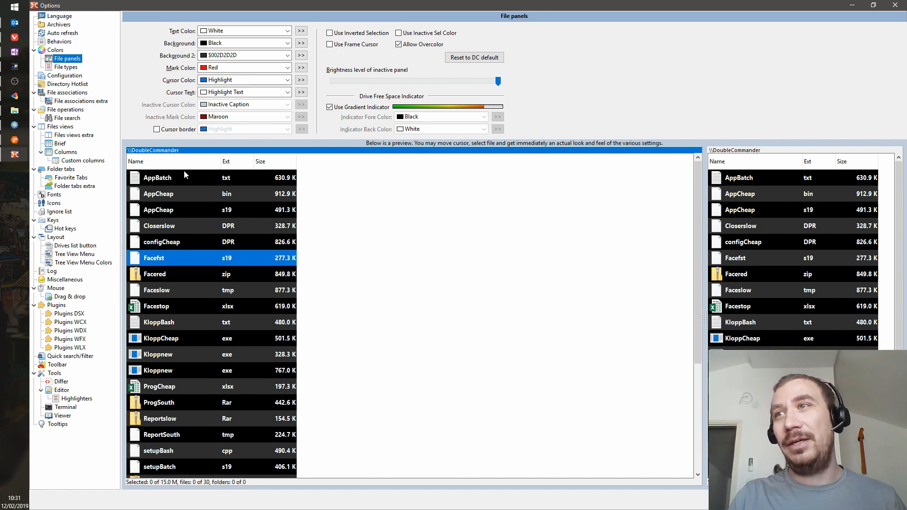
Browse the main font picker through Aharoni, ALGERIAN and Bahnschrift, then cancel without changing it
{"action": "left_click", "coordinate": [54, 194]}
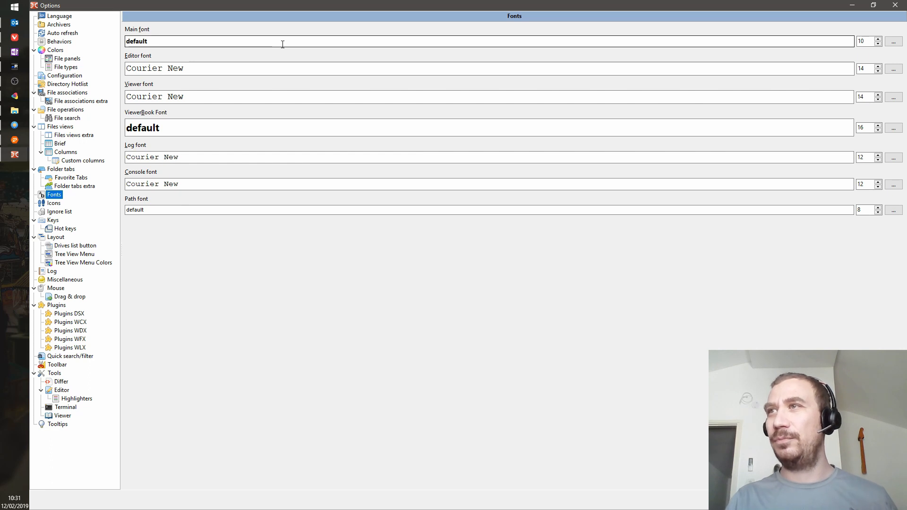
{"action": "left_click", "coordinate": [893, 42]}
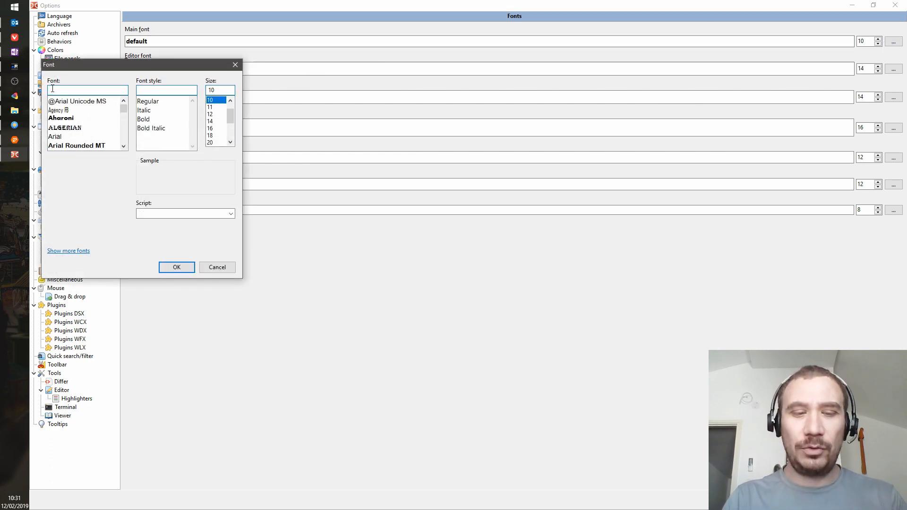
{"action": "type", "text": "defau"}
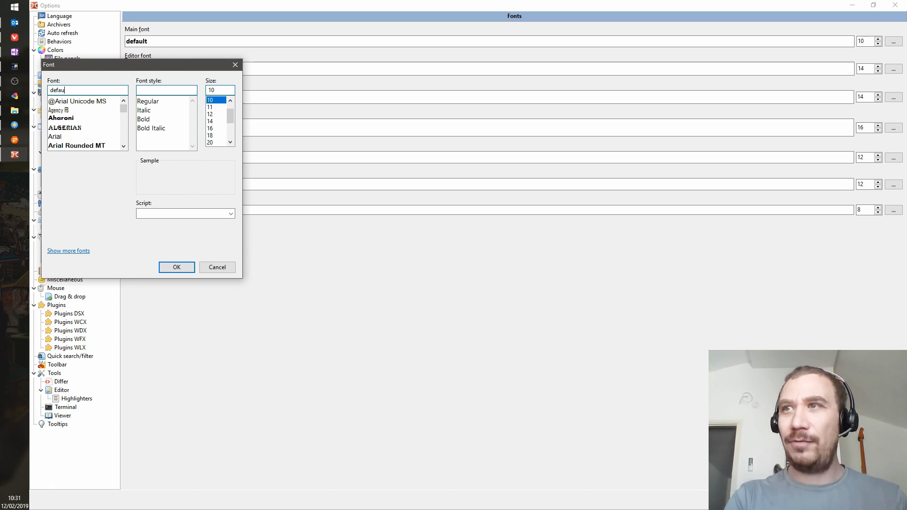
{"action": "key", "text": "BackSpace"}
{"action": "key", "text": "BackSpace"}
{"action": "key", "text": "BackSpace"}
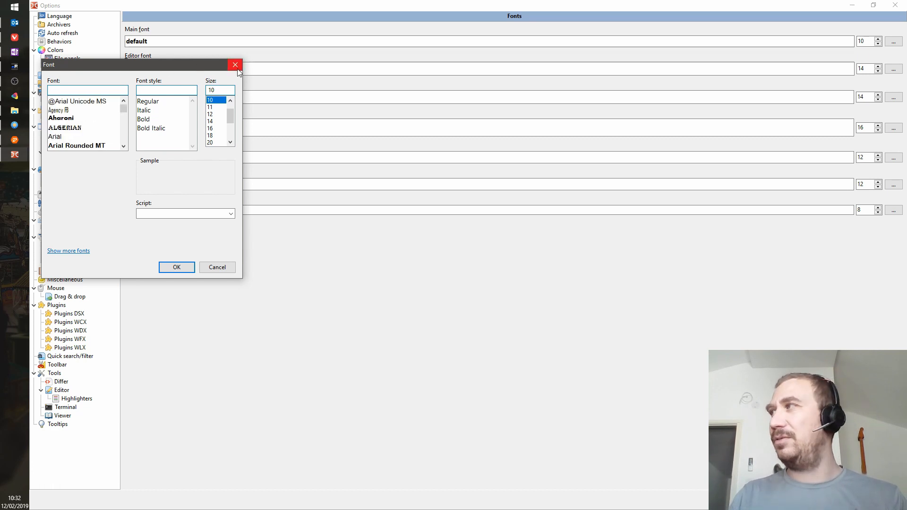
{"action": "left_click", "coordinate": [157, 103]}
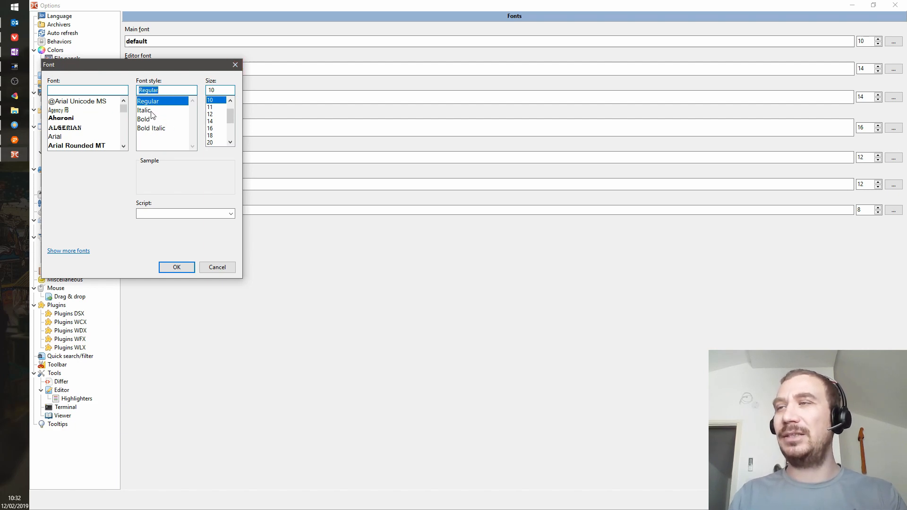
{"action": "left_click", "coordinate": [84, 118]}
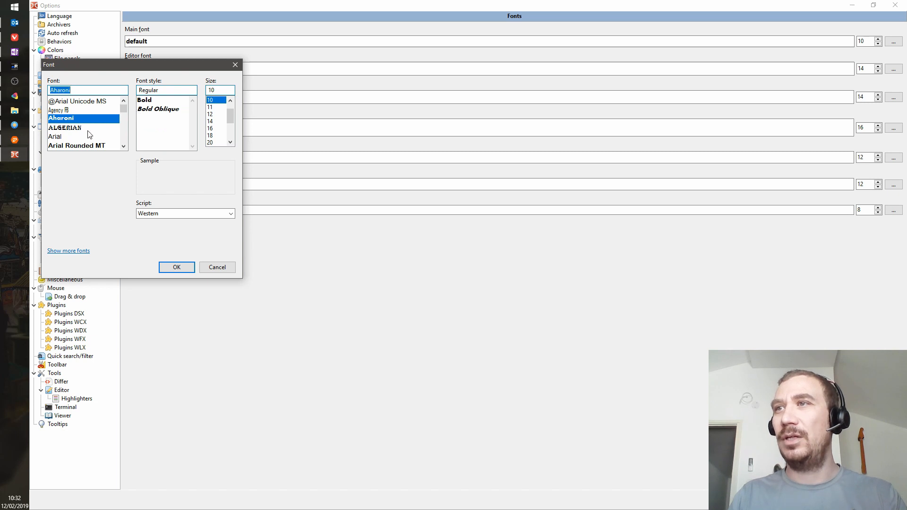
{"action": "left_click", "coordinate": [88, 128]}
{"action": "scroll", "coordinate": [81, 138], "scroll_direction": "down", "scroll_amount": 1}
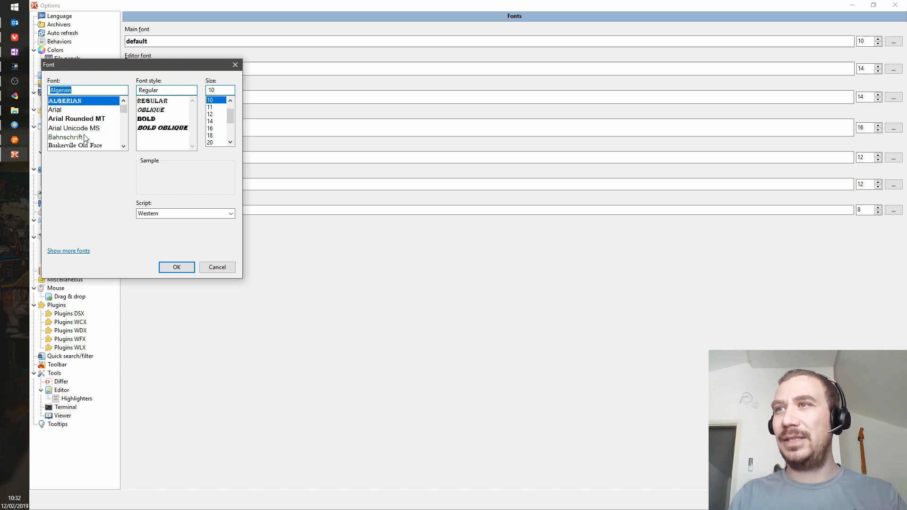
{"action": "left_click", "coordinate": [111, 137]}
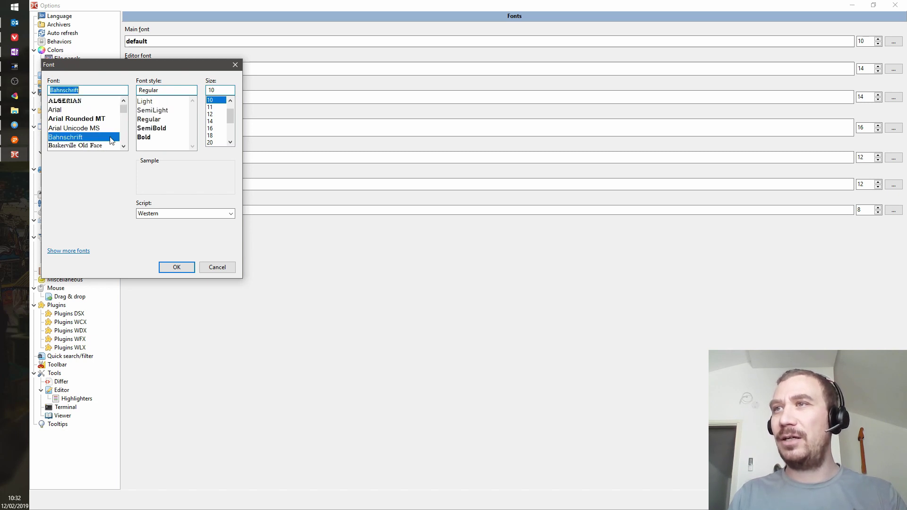
{"action": "left_click", "coordinate": [158, 119]}
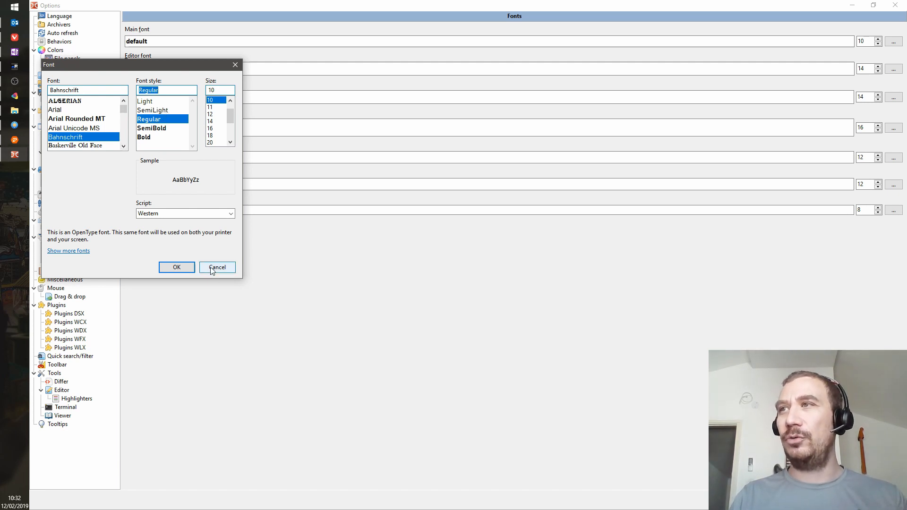
{"action": "left_click", "coordinate": [235, 66]}
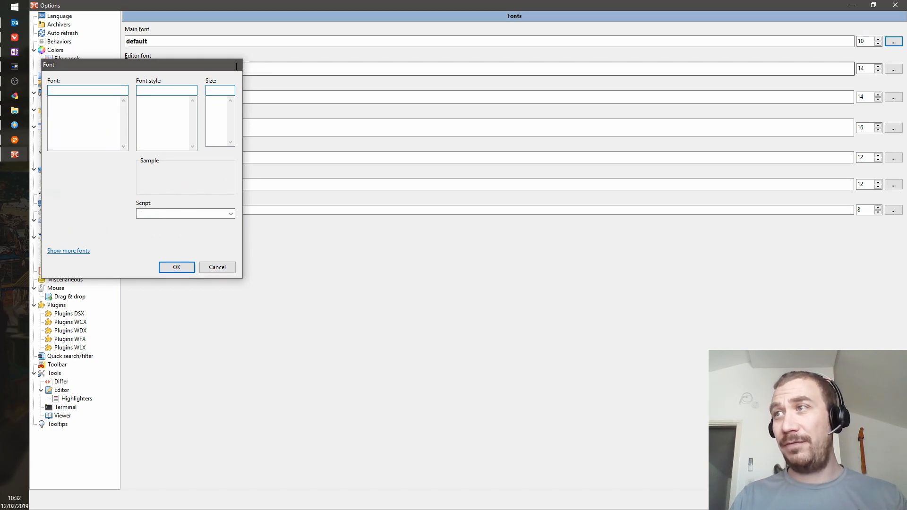
Paste Courier New as the main and ViewerBook font names
{"action": "key", "text": "ctrl+c"}
{"action": "double_click", "coordinate": [136, 41]}
{"action": "key", "text": "ctrl+v"}
{"action": "double_click", "coordinate": [181, 132]}
{"action": "key", "text": "ctrl+v"}
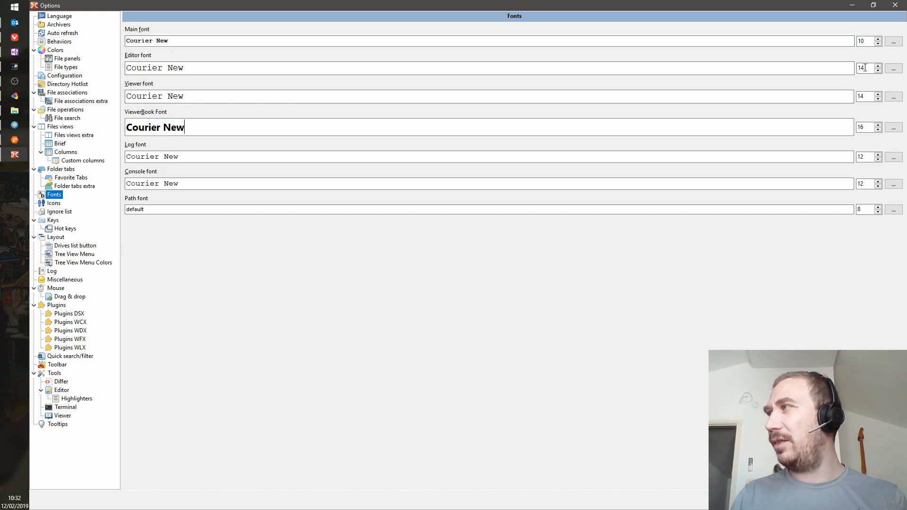
Set the editor, viewer, ViewerBook, log and console font sizes to 10
{"action": "double_click", "coordinate": [862, 67]}
{"action": "type", "text": "10"}
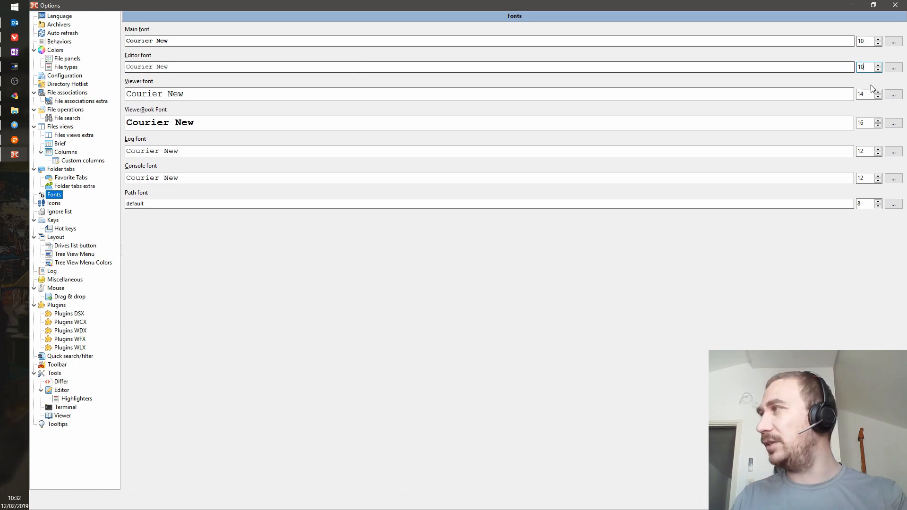
{"action": "double_click", "coordinate": [863, 95]}
{"action": "type", "text": "10"}
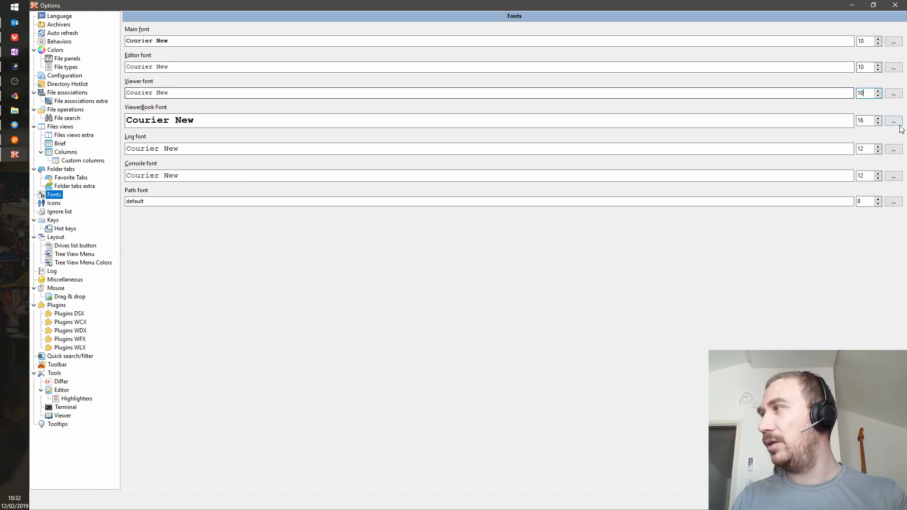
{"action": "double_click", "coordinate": [863, 120]}
{"action": "type", "text": "10"}
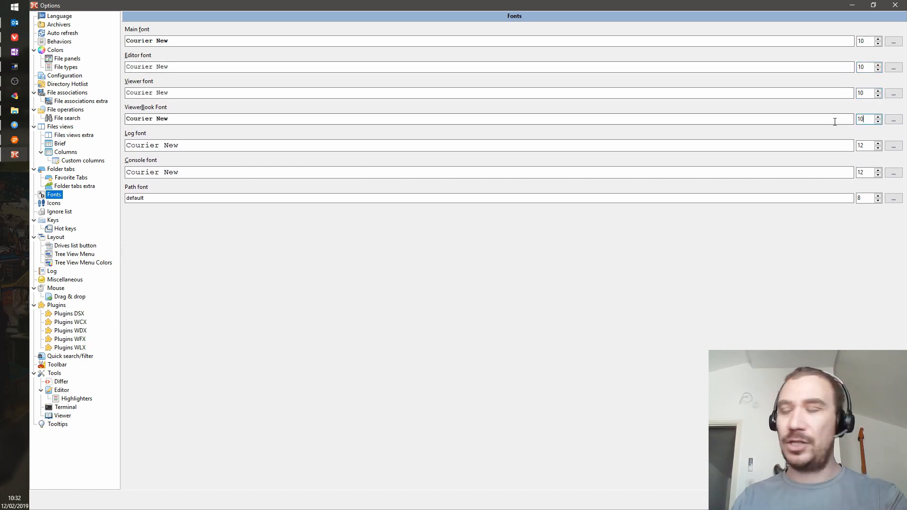
{"action": "double_click", "coordinate": [861, 145]}
{"action": "type", "text": "10"}
{"action": "double_click", "coordinate": [862, 171]}
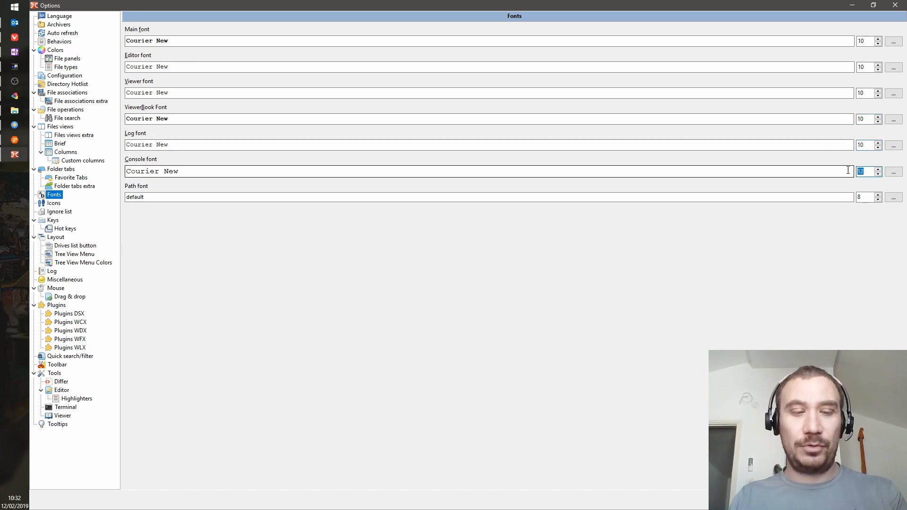
{"action": "type", "text": "10"}
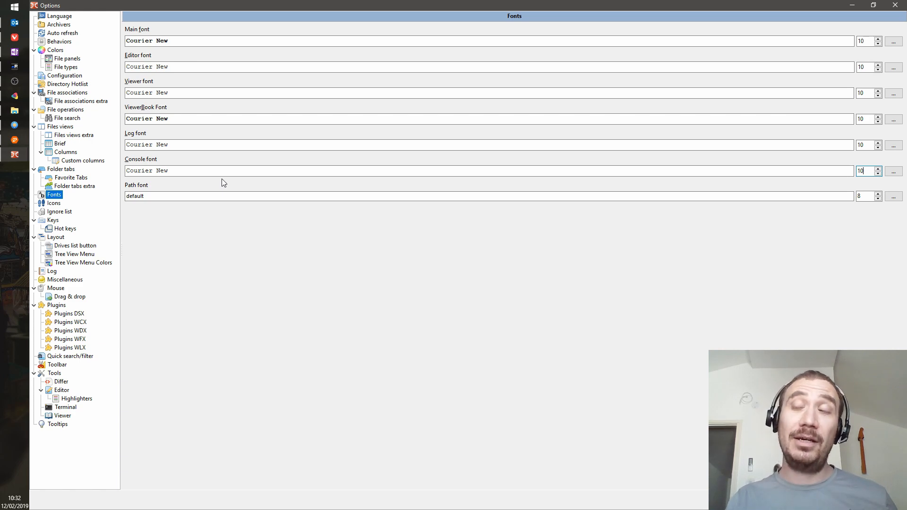
In FreeCommander XE, try MyDefaultColorSchema then switch back to Dark_Grey_Flat_Default
{"action": "left_click", "coordinate": [14, 125]}
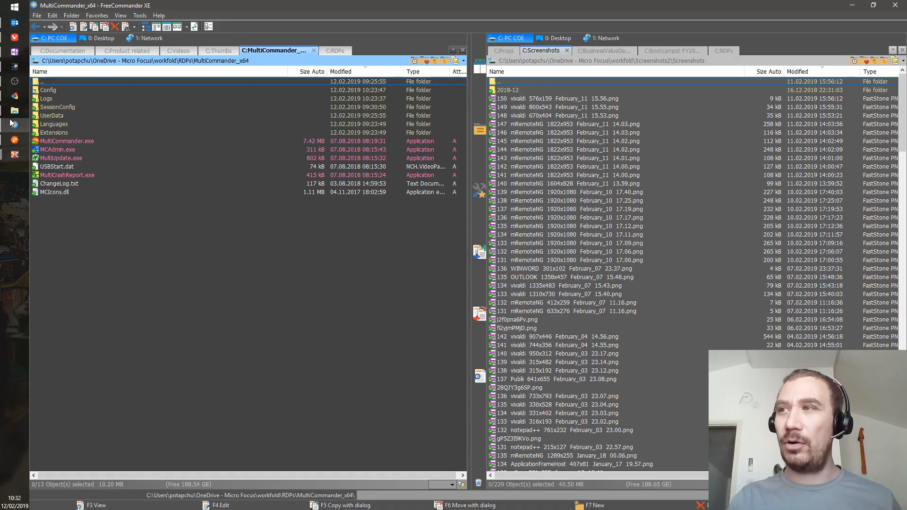
{"action": "left_click", "coordinate": [121, 15]}
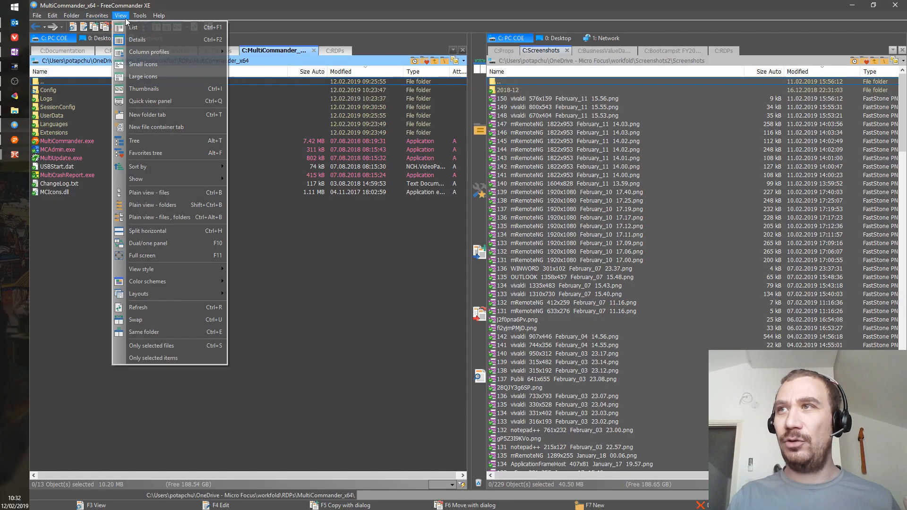
{"action": "mouse_move", "coordinate": [148, 282]}
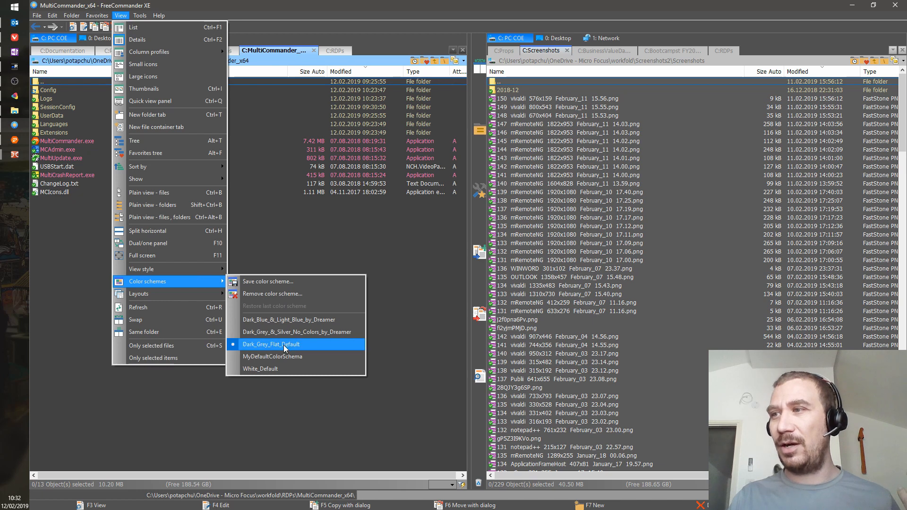
{"action": "left_click", "coordinate": [277, 358]}
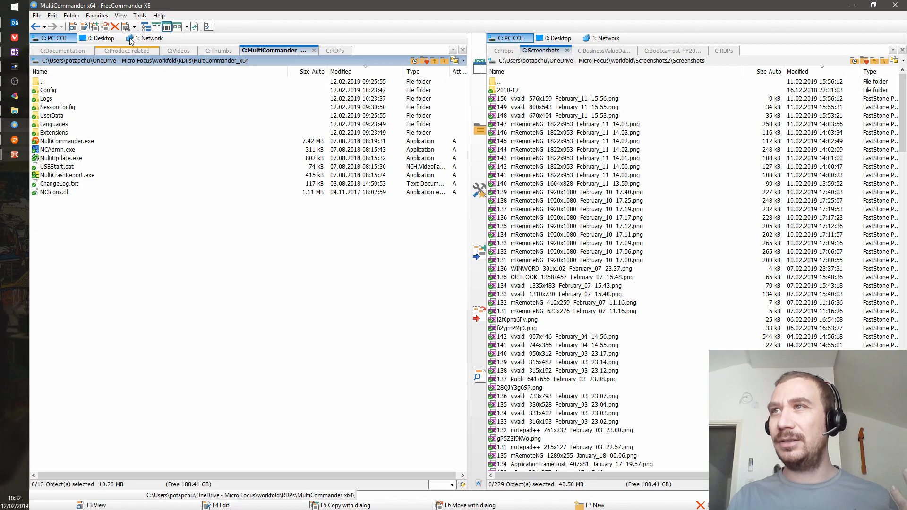
{"action": "left_click", "coordinate": [121, 16]}
{"action": "mouse_move", "coordinate": [148, 281]}
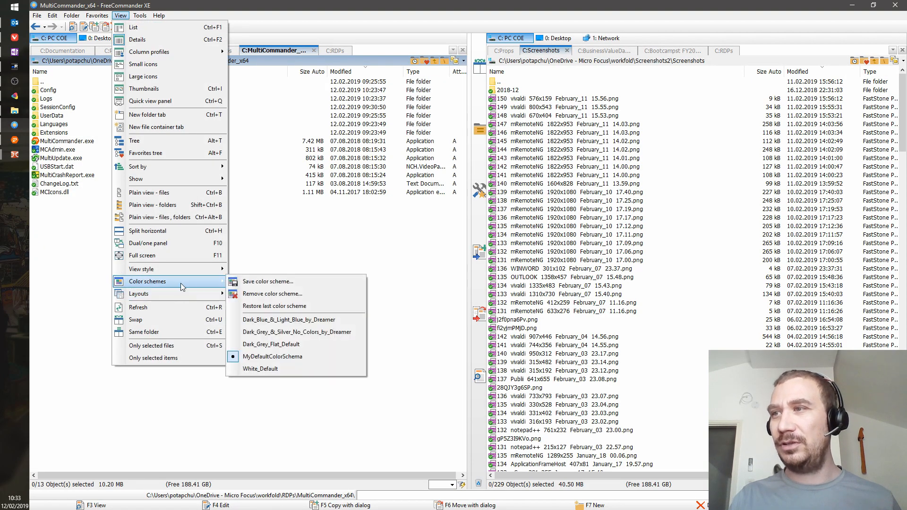
{"action": "left_click", "coordinate": [271, 346]}
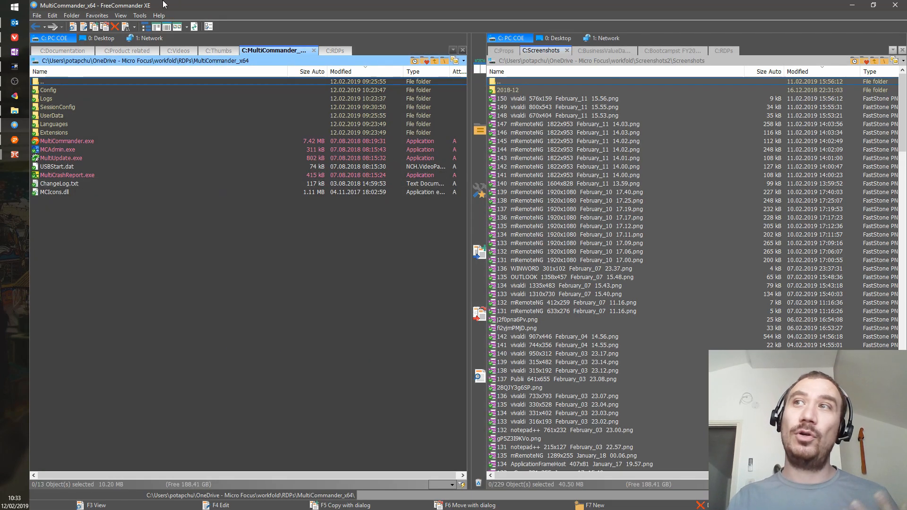
Show the Favorites list, then bring Double Commander's options back to the front
{"action": "left_click", "coordinate": [140, 16]}
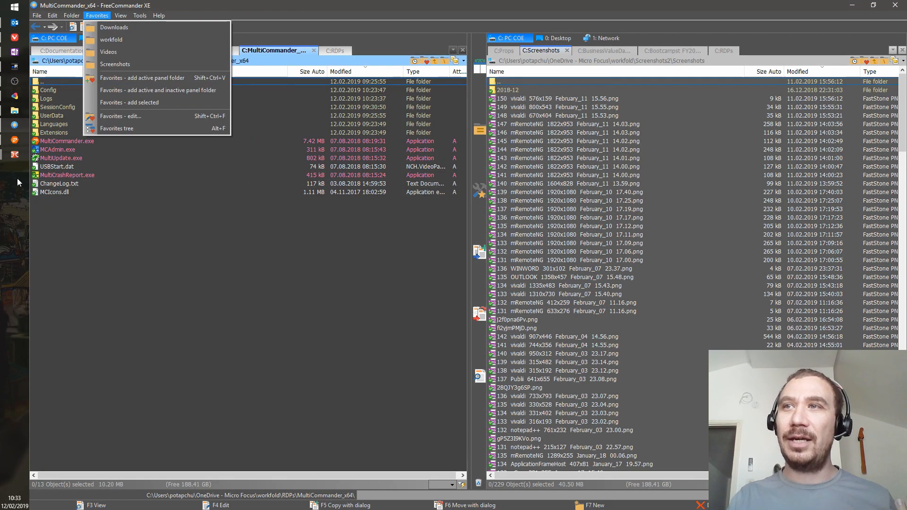
{"action": "left_click", "coordinate": [21, 157]}
{"action": "mouse_move", "coordinate": [15, 155]}
{"action": "left_click", "coordinate": [78, 195]}
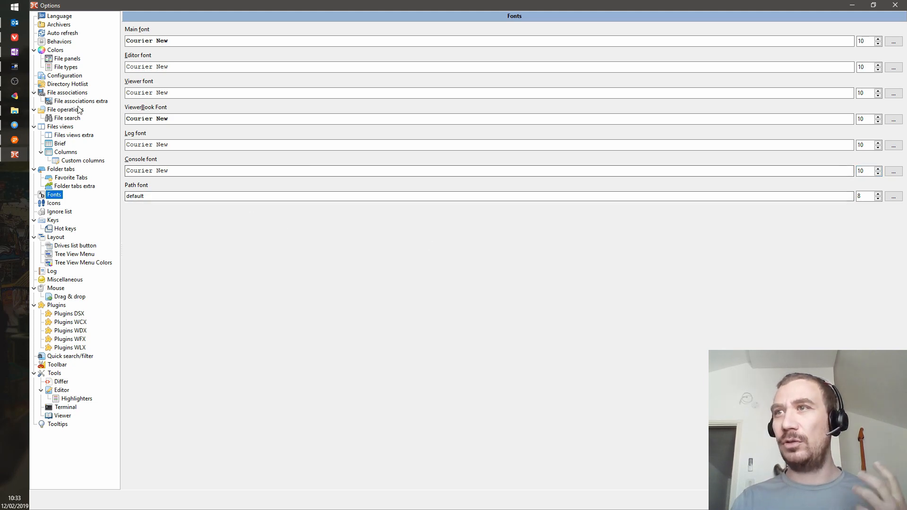
Glance at FreeCommander XE, return to Double Commander and reopen its Options
{"action": "left_click", "coordinate": [66, 58]}
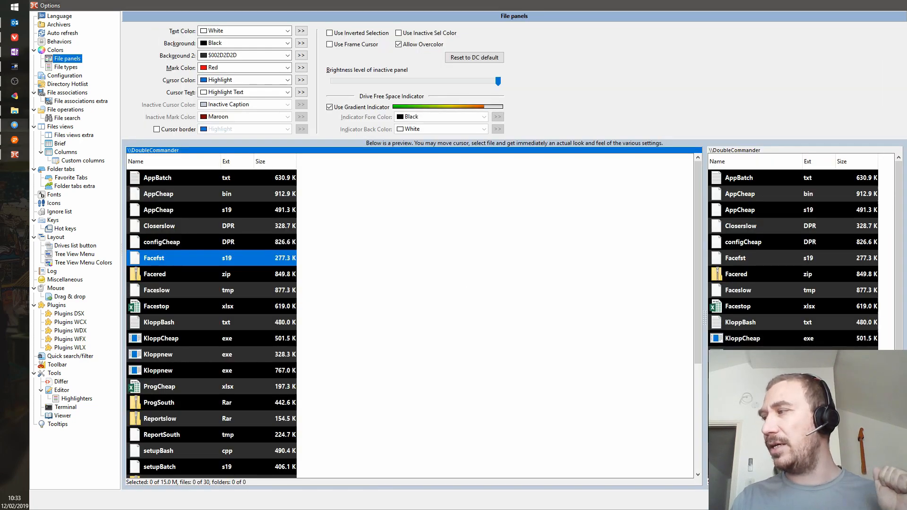
{"action": "left_click", "coordinate": [14, 126]}
{"action": "left_click", "coordinate": [14, 155]}
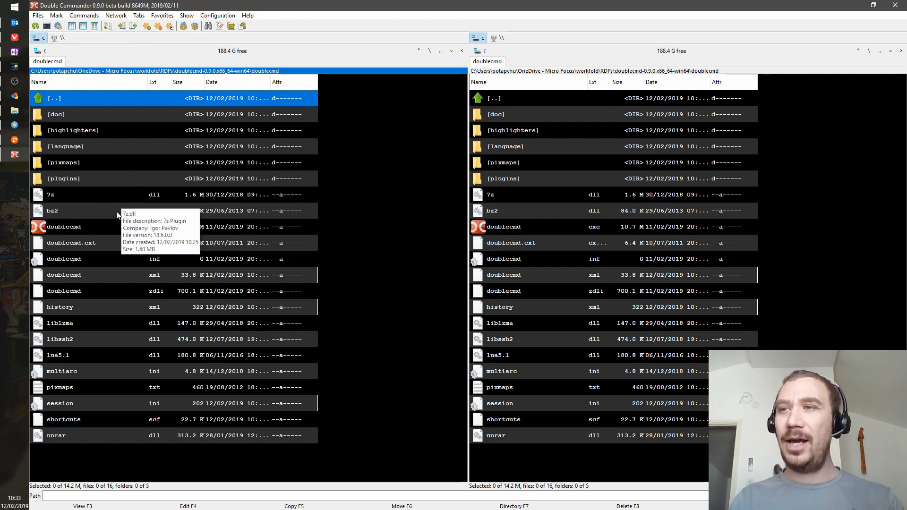
{"action": "left_click", "coordinate": [217, 14]}
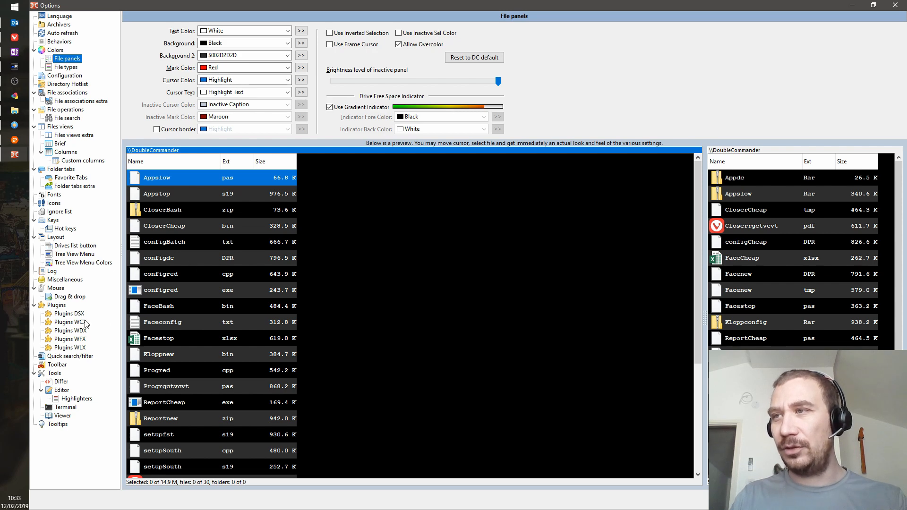
Set the file panel icon size to 16x16, accept the restart notice and close Double Commander
{"action": "left_click", "coordinate": [53, 203]}
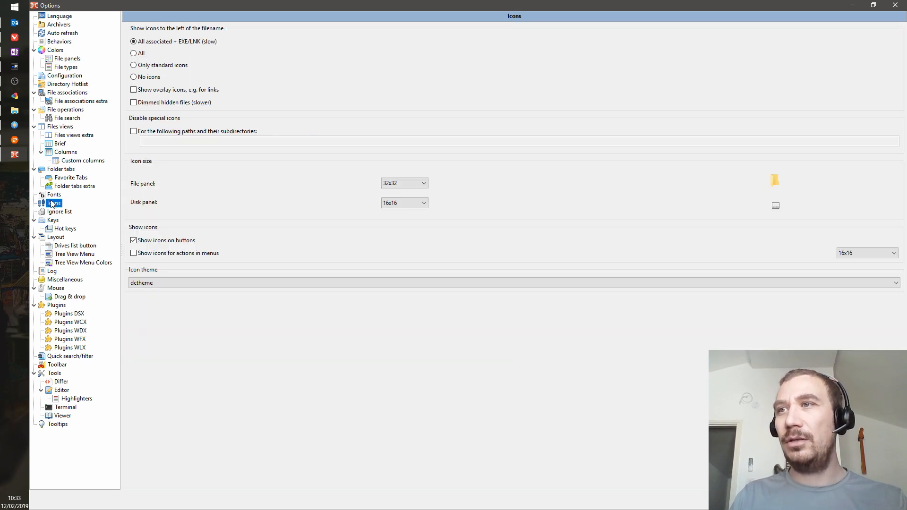
{"action": "left_click", "coordinate": [424, 184]}
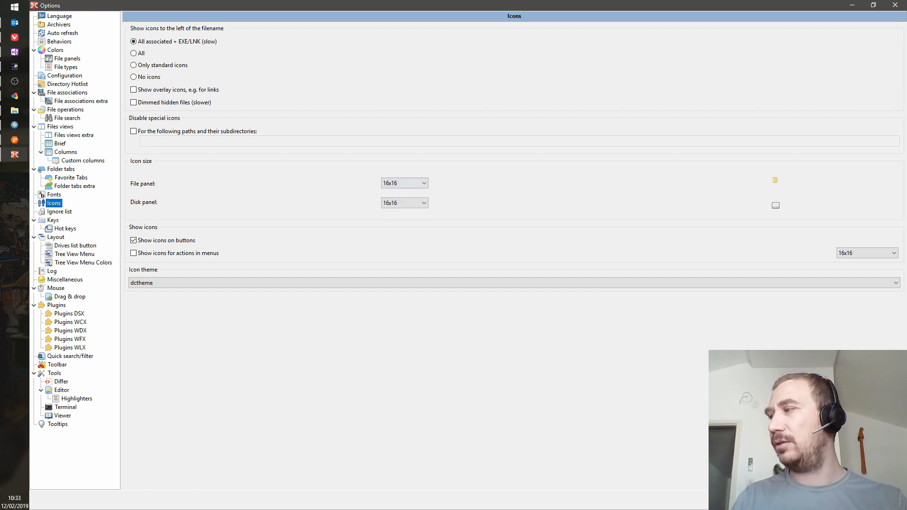
{"action": "left_click", "coordinate": [530, 263]}
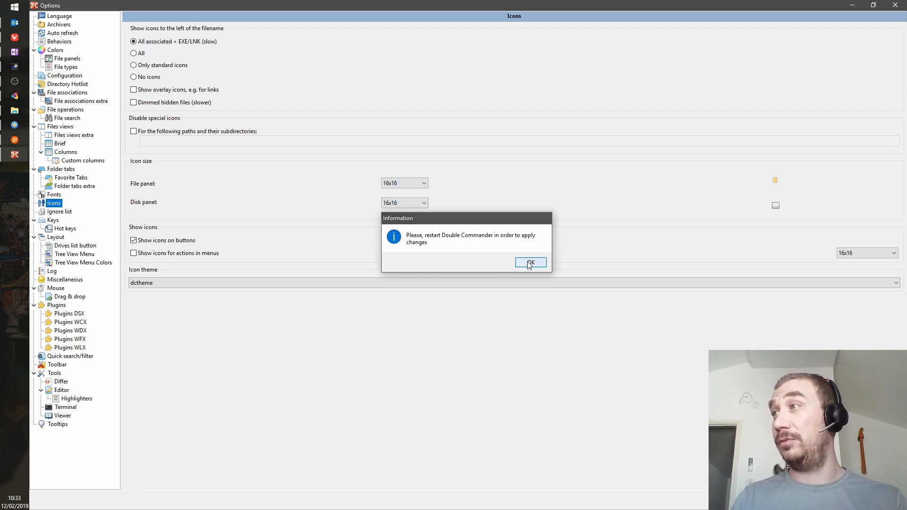
{"action": "left_click", "coordinate": [899, 6]}
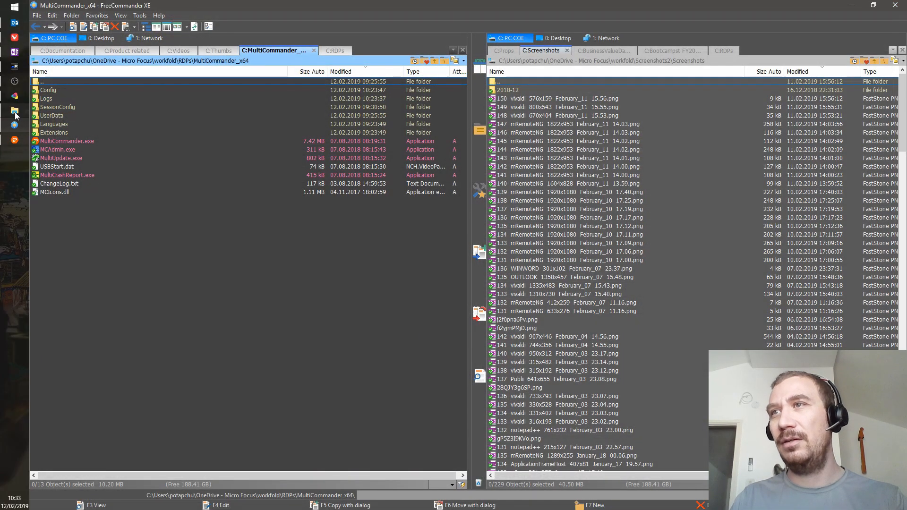
Relaunch doublecmd.exe to show the dark panels, then minimise Double Commander
{"action": "left_click", "coordinate": [19, 128]}
{"action": "left_click", "coordinate": [282, 357]}
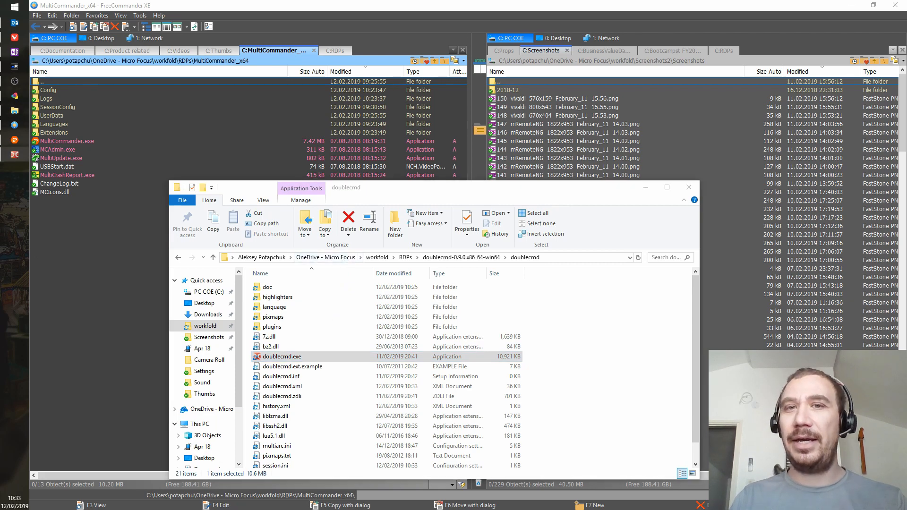
{"action": "key", "text": "Return"}
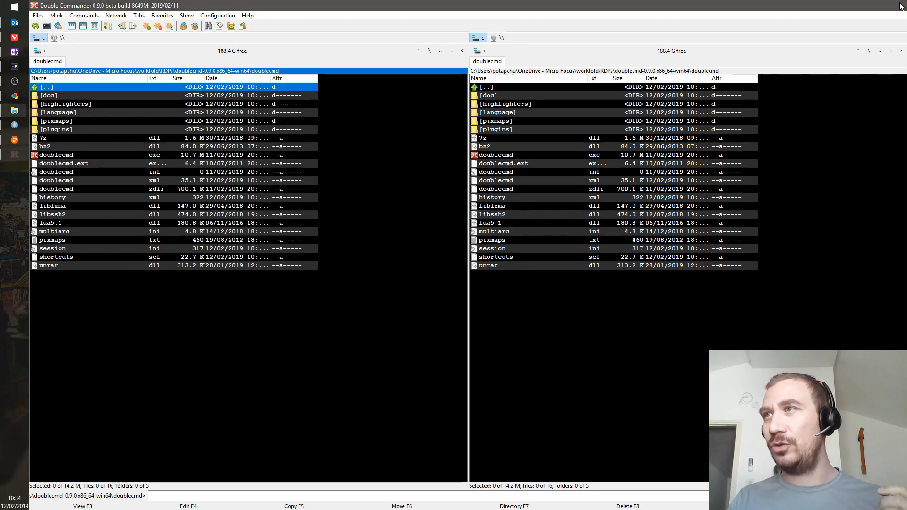
{"action": "left_click", "coordinate": [852, 5]}
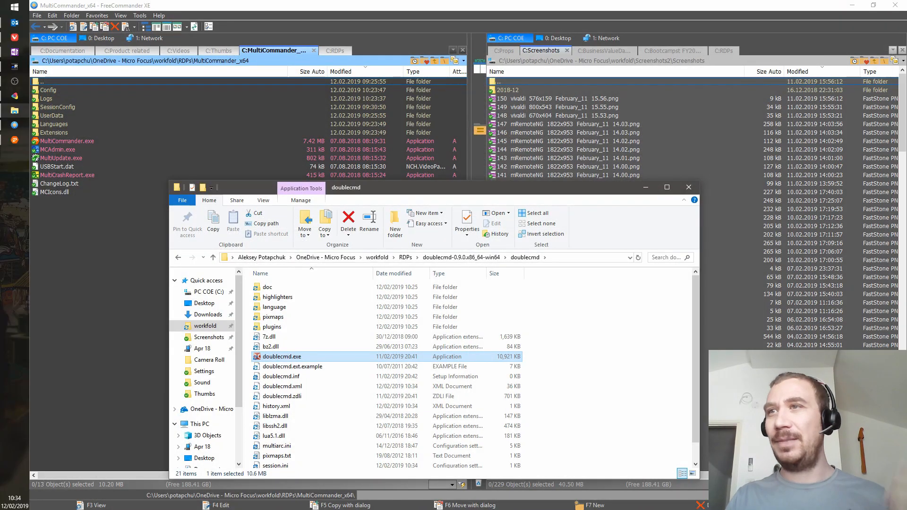
In Multi Commander's Quick Look'n'Feel Setup, apply the Windows Explorer compatible preset
{"action": "left_click", "coordinate": [14, 141]}
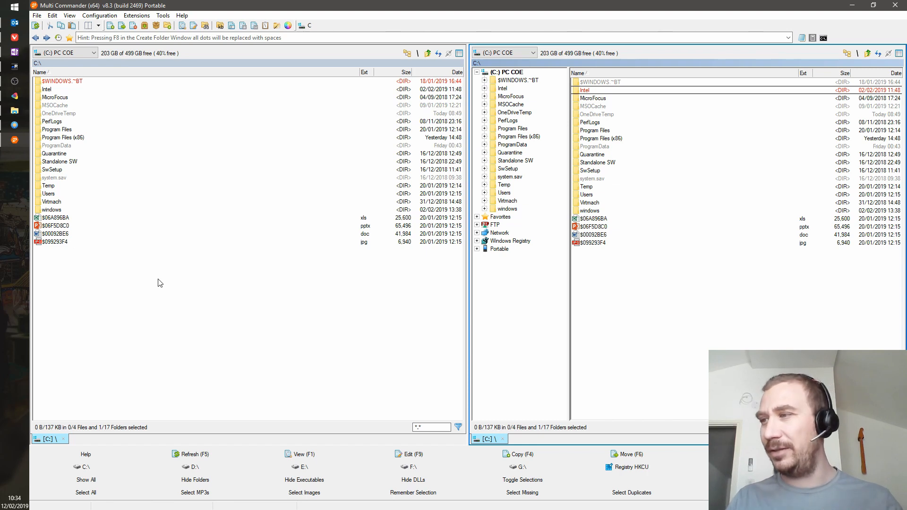
{"action": "left_click", "coordinate": [99, 15]}
{"action": "left_click", "coordinate": [134, 119]}
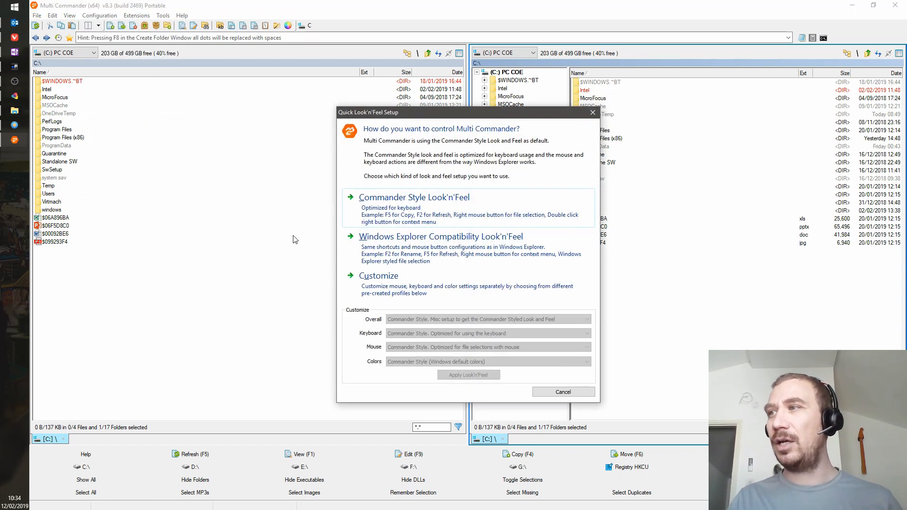
{"action": "left_click_drag", "start_coordinate": [486, 119], "coordinate": [370, 97]}
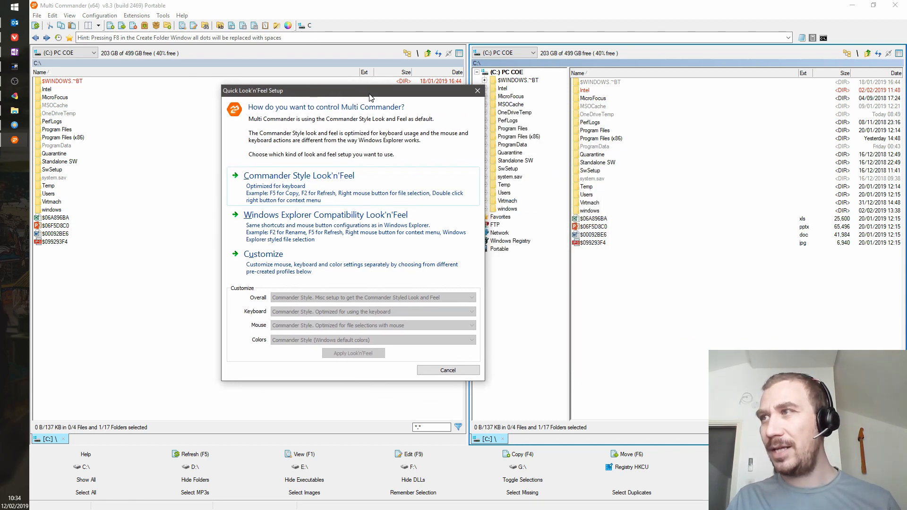
{"action": "left_click", "coordinate": [327, 231]}
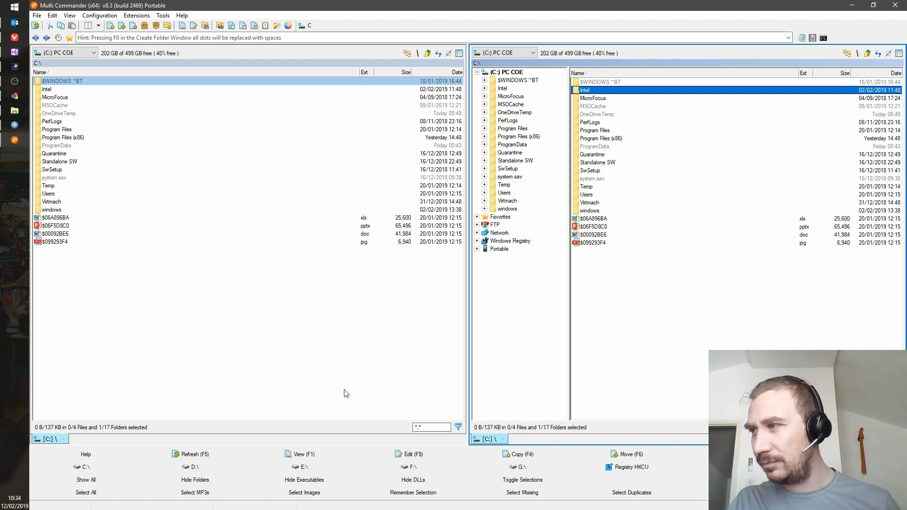
Reopen the setup, customise Colors to Commander Style (Dark colors), apply it and browse the Tools menu
{"action": "left_click", "coordinate": [133, 15]}
{"action": "left_click", "coordinate": [126, 120]}
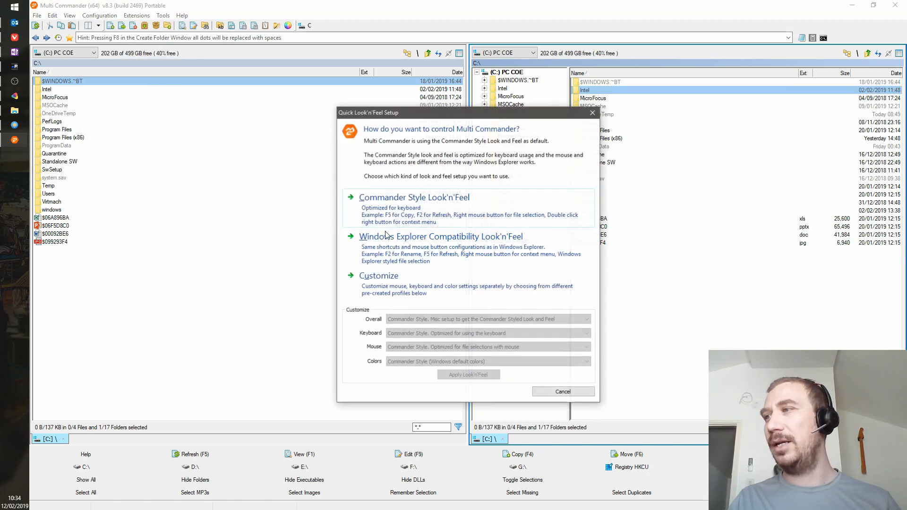
{"action": "left_click", "coordinate": [416, 281]}
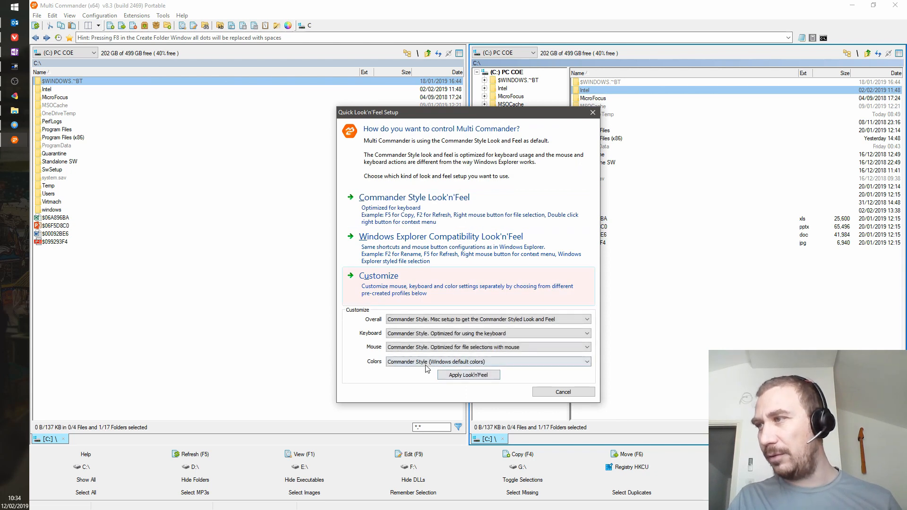
{"action": "left_click", "coordinate": [460, 361]}
{"action": "left_click", "coordinate": [440, 377]}
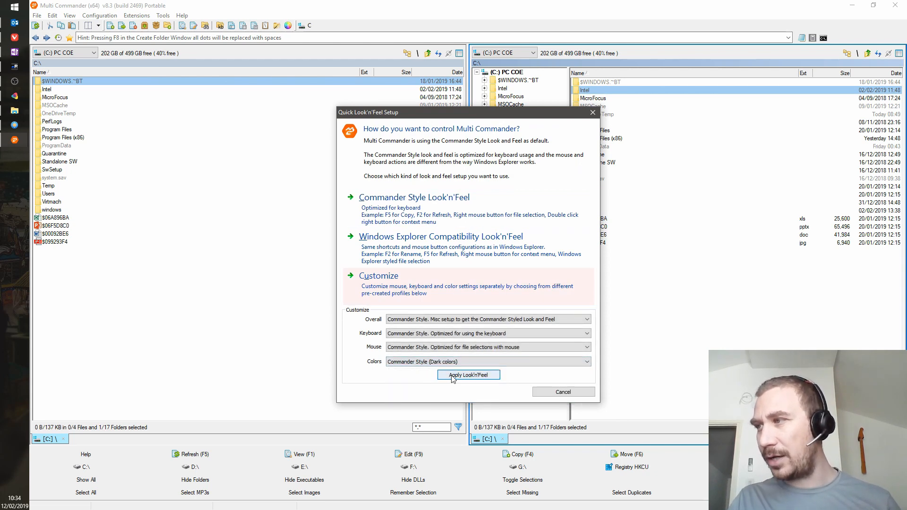
{"action": "left_click", "coordinate": [469, 375]}
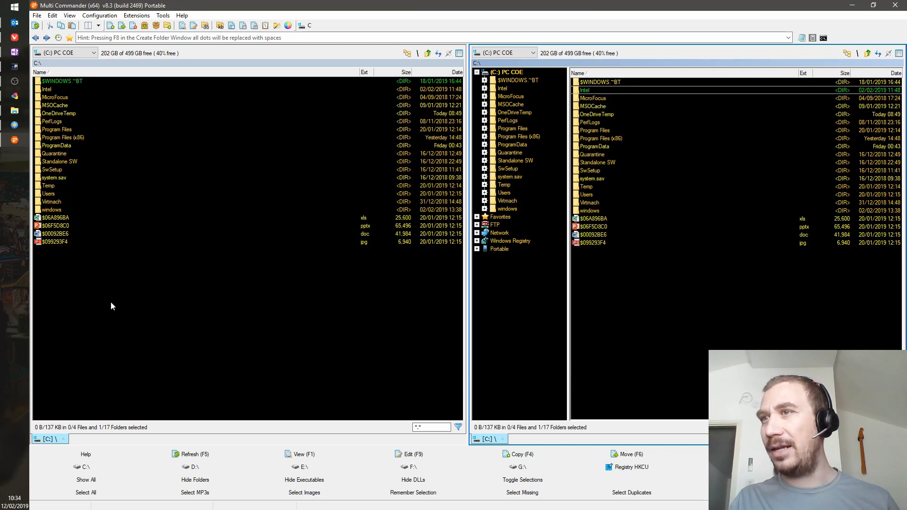
{"action": "left_click", "coordinate": [162, 302]}
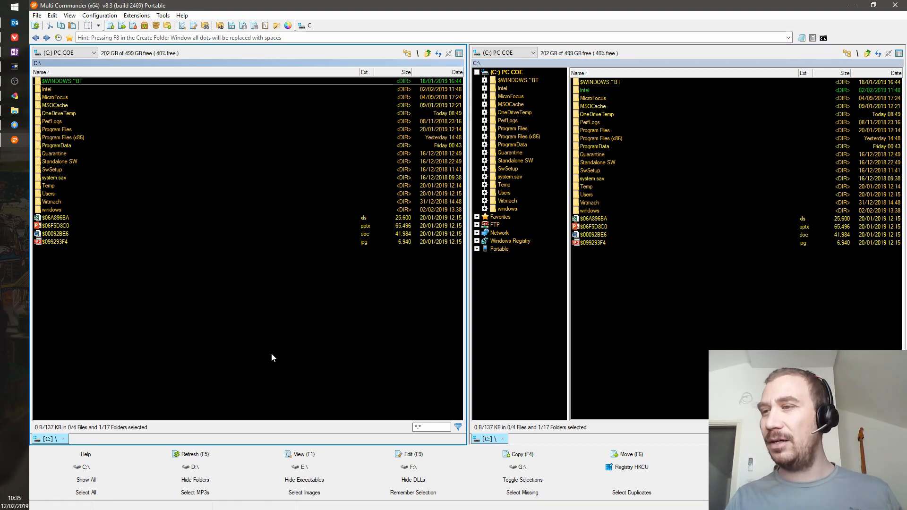
{"action": "left_click", "coordinate": [162, 15]}
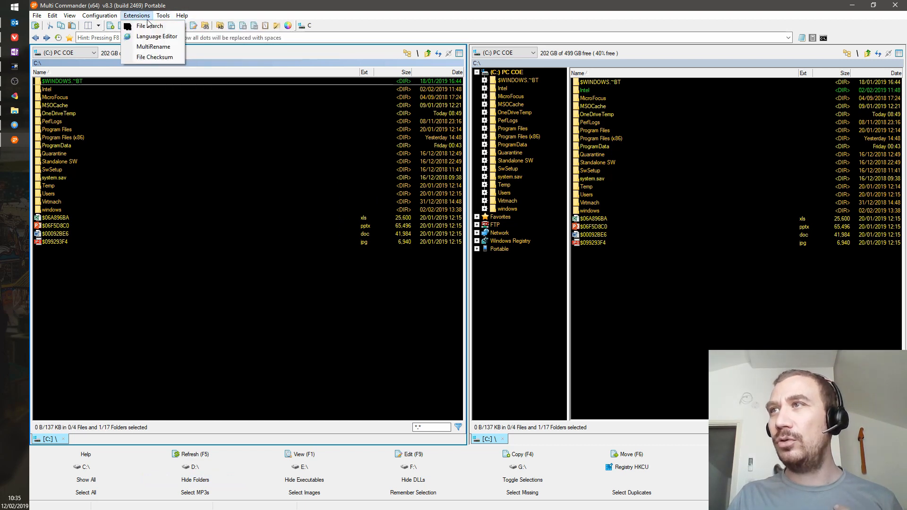
{"action": "mouse_move", "coordinate": [99, 15]}
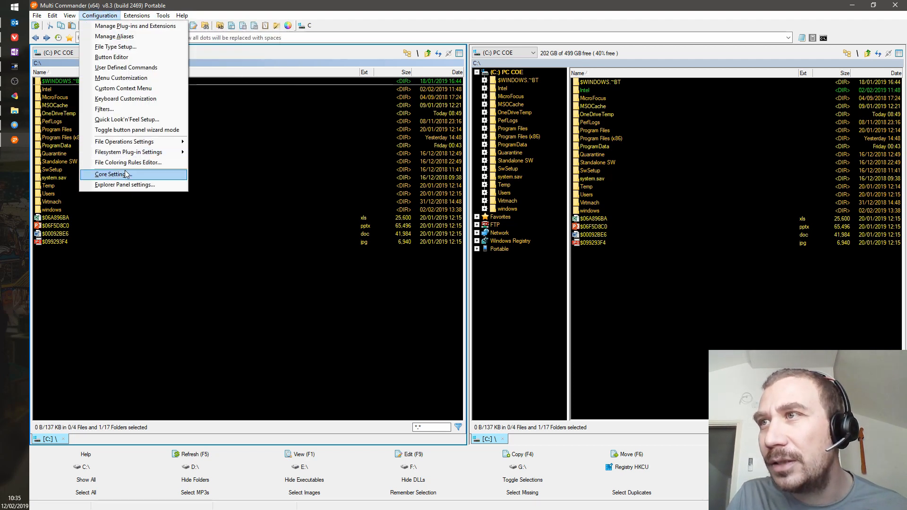
Open Explorer Panel Settings, drag its tab to first position and show the Colors page
{"action": "left_click", "coordinate": [142, 185]}
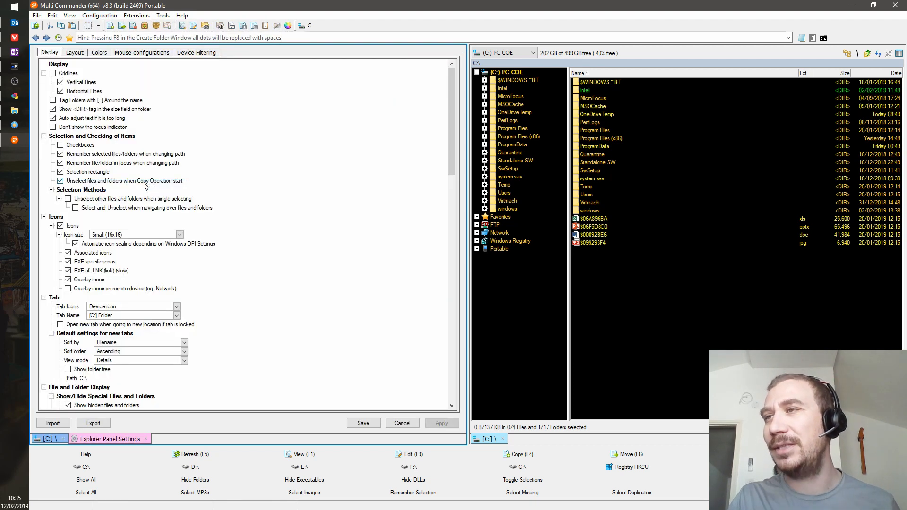
{"action": "scroll", "coordinate": [227, 206], "scroll_direction": "down", "scroll_amount": 3}
{"action": "scroll", "coordinate": [177, 276], "scroll_direction": "down", "scroll_amount": 3}
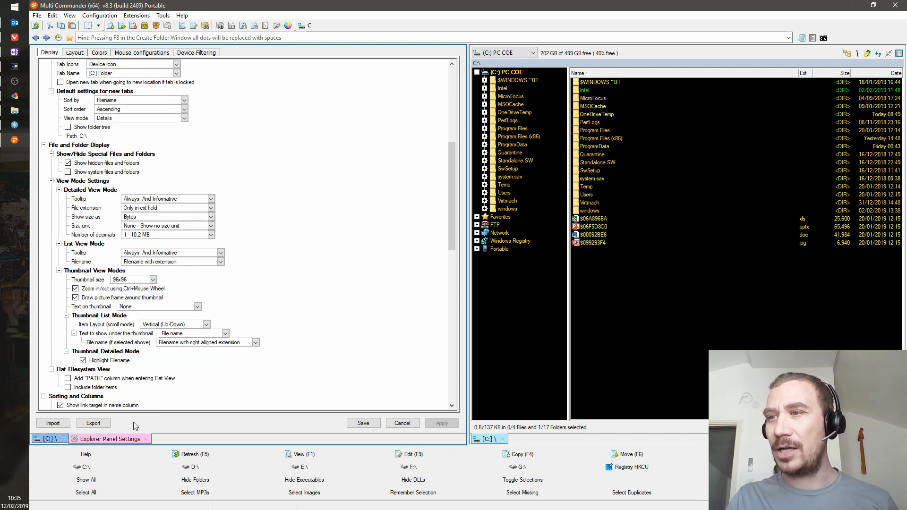
{"action": "left_click_drag", "start_coordinate": [74, 440], "coordinate": [50, 440]}
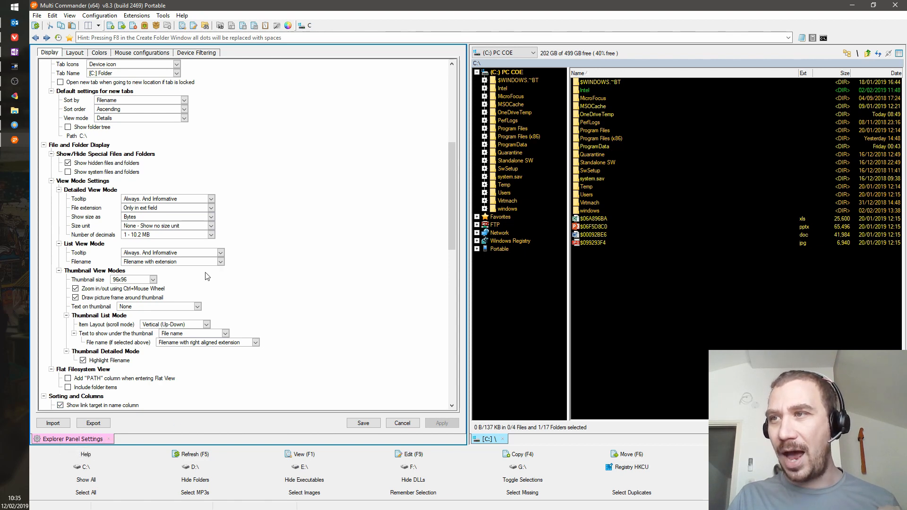
{"action": "scroll", "coordinate": [263, 213], "scroll_direction": "up", "scroll_amount": 3}
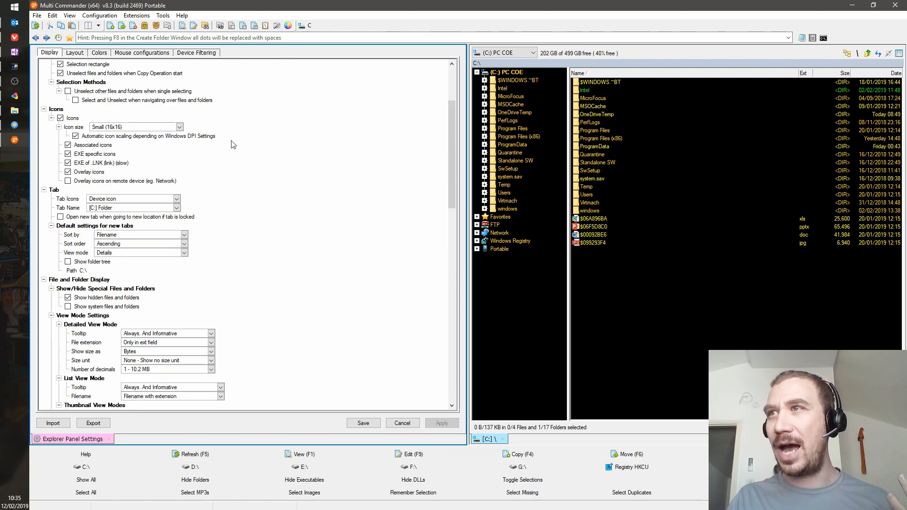
{"action": "left_click", "coordinate": [100, 52]}
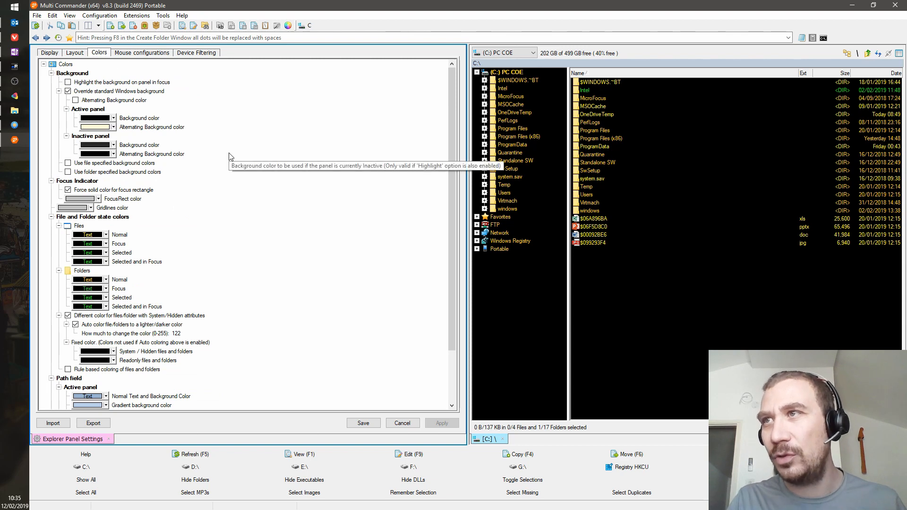
{"action": "scroll", "coordinate": [153, 201], "scroll_direction": "down", "scroll_amount": 3}
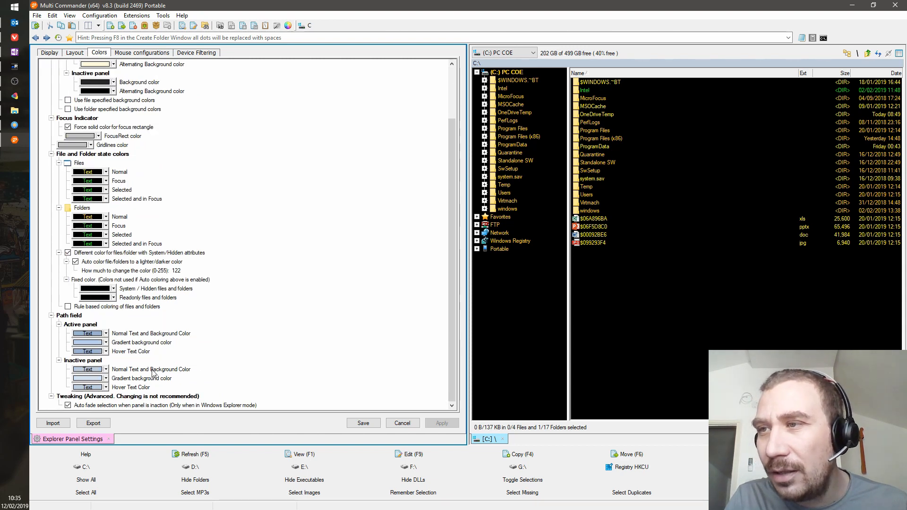
{"action": "scroll", "coordinate": [170, 335], "scroll_direction": "up", "scroll_amount": 3}
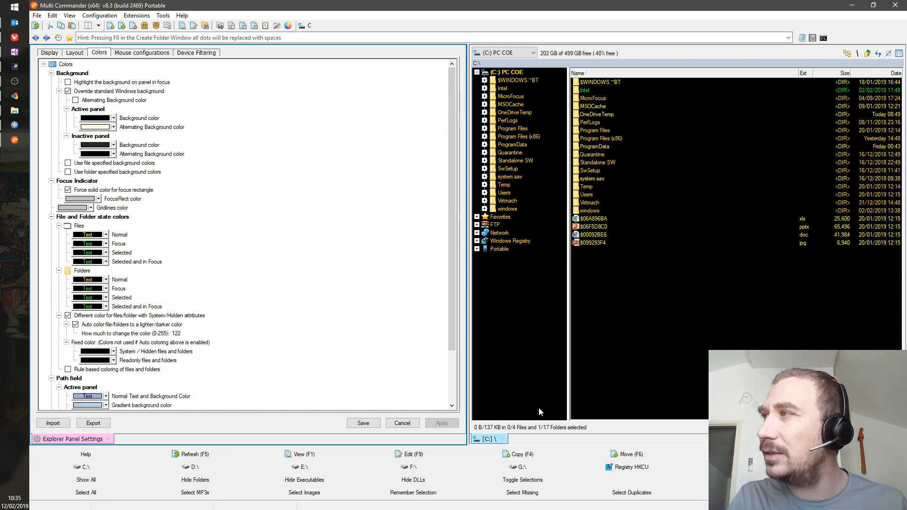
Sort the right file list in reverse name order via the Name column header
{"action": "left_click", "coordinate": [627, 76]}
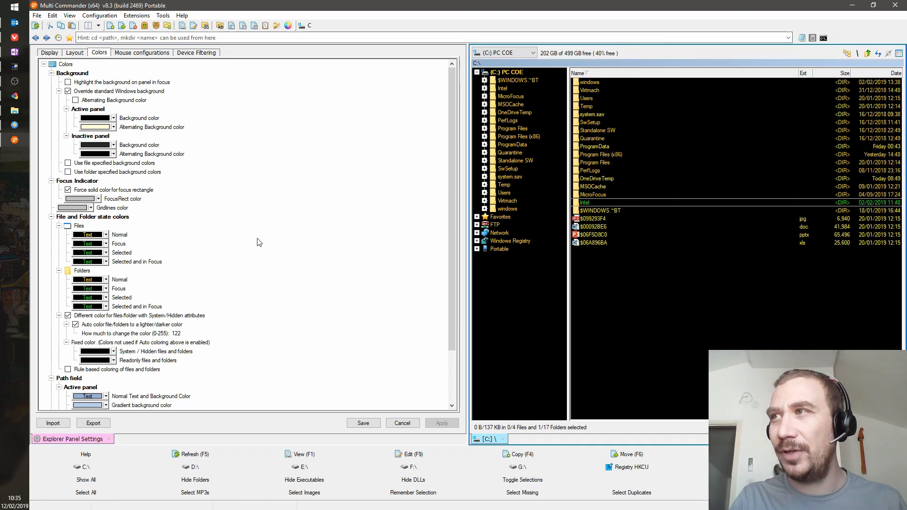
{"action": "mouse_move", "coordinate": [258, 242]}
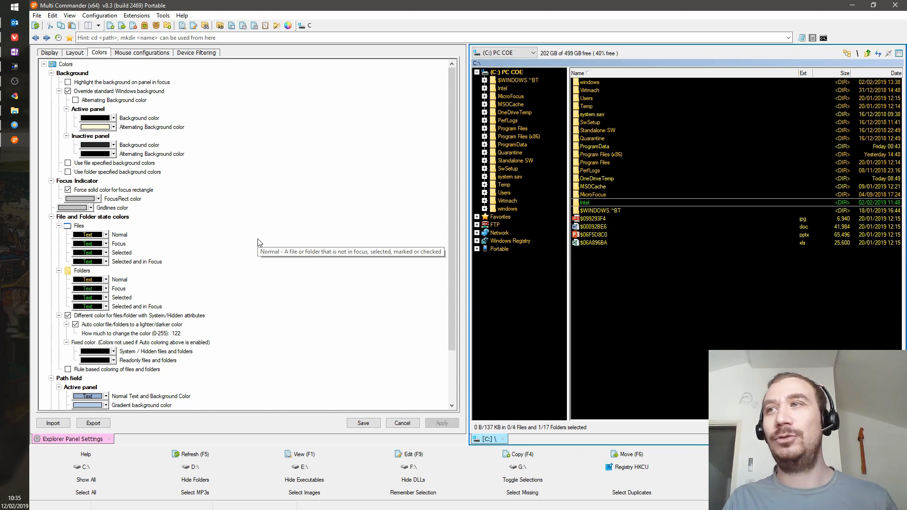
Select Quarantine, ProgramData, Program Files (x86) and Program Files, then put Multi Commander away
{"action": "left_click", "coordinate": [583, 138]}
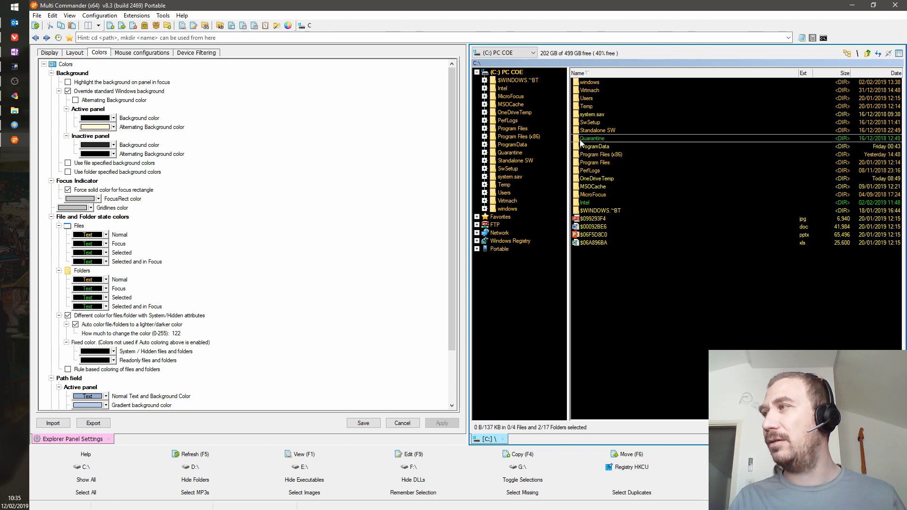
{"action": "left_click", "coordinate": [593, 148]}
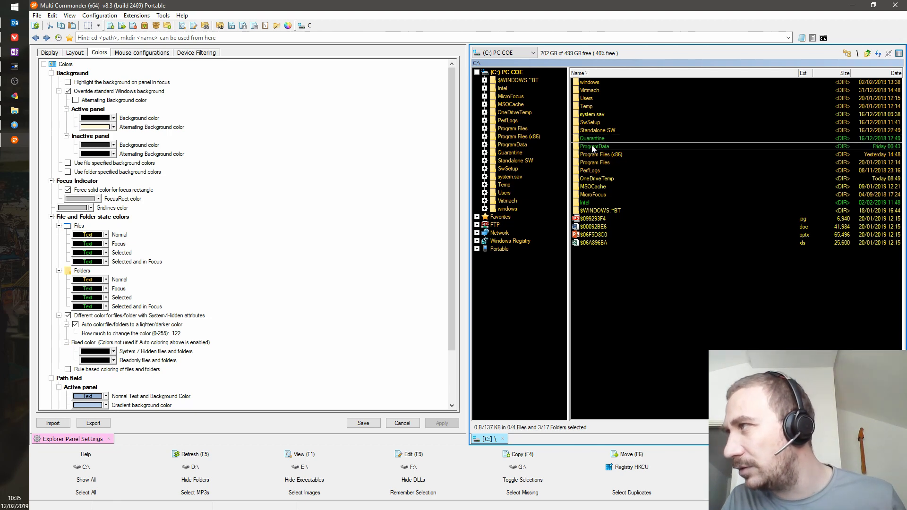
{"action": "left_click", "coordinate": [599, 155]}
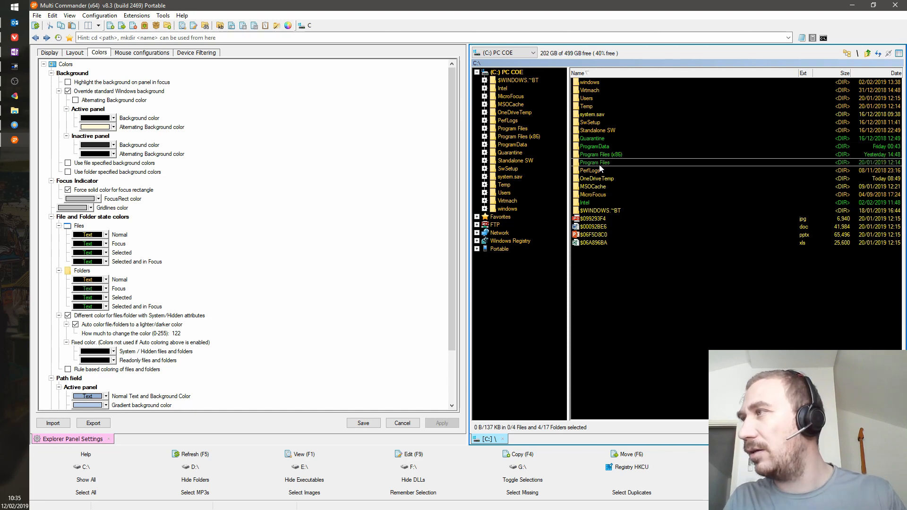
{"action": "left_click", "coordinate": [599, 163]}
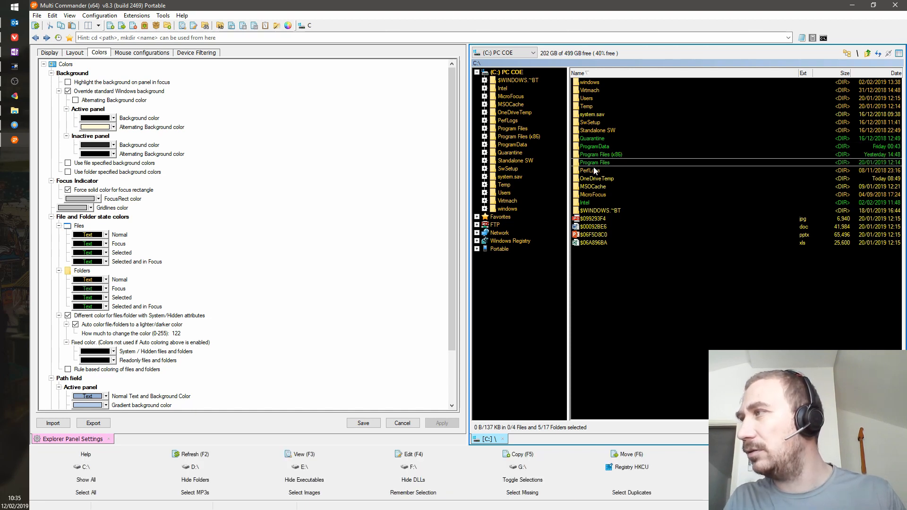
{"action": "left_click", "coordinate": [596, 171]}
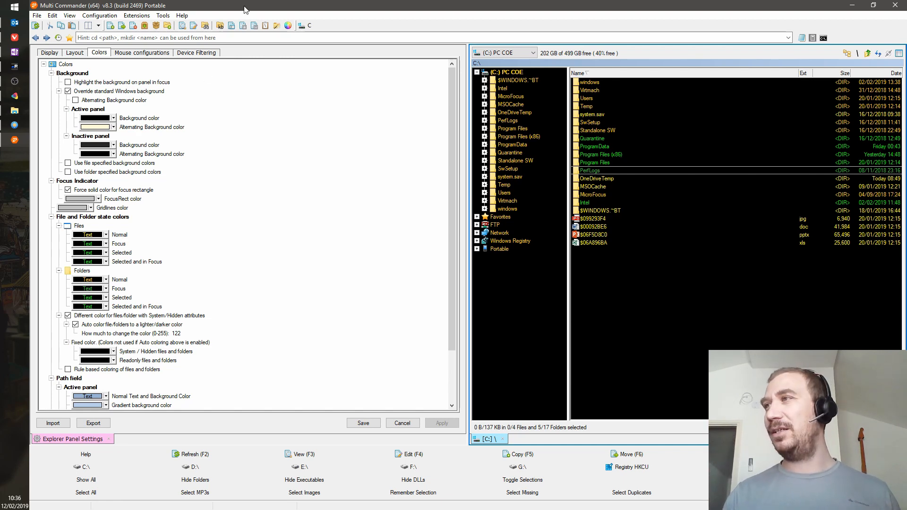
{"action": "left_click", "coordinate": [896, 5]}
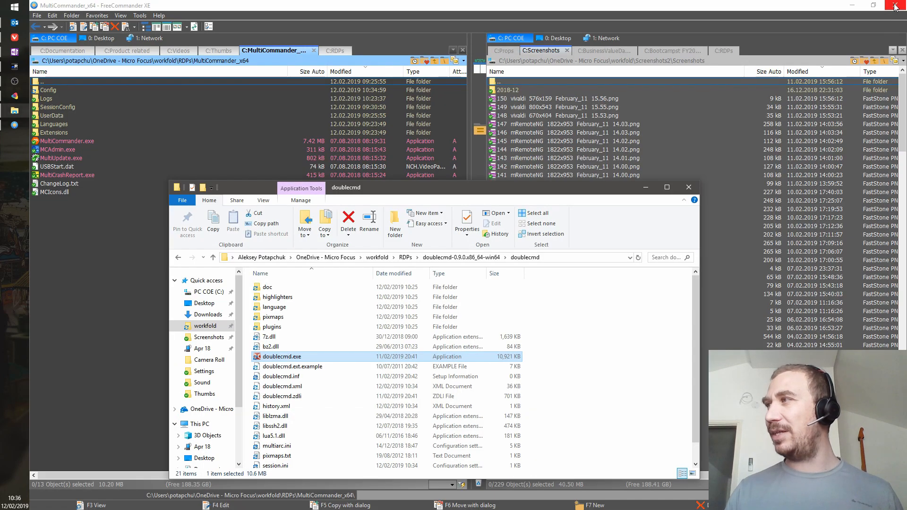
Close the Explorer 'doublecmd' window so FreeCommander's dark dual panes fill the screen
{"action": "left_click", "coordinate": [690, 188]}
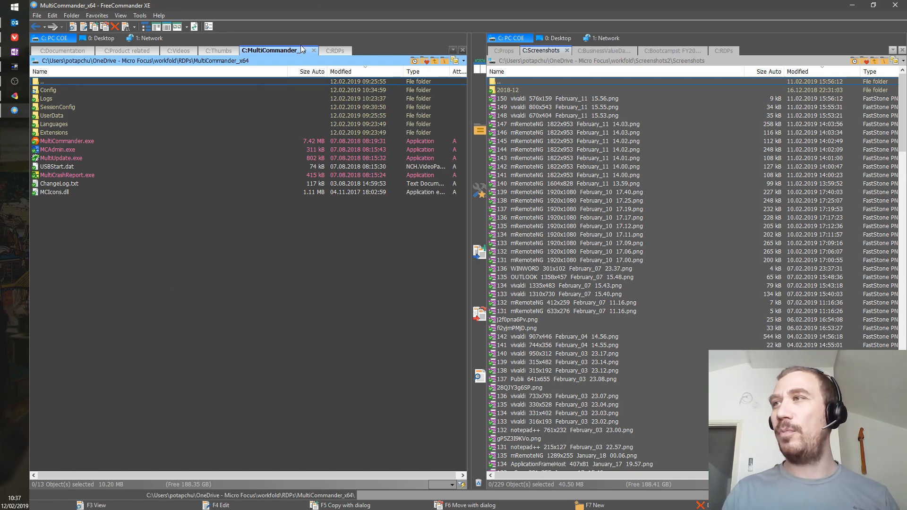
Close the MultiCommander and Thumbs tabs, duplicate and close Videos tabs, leaving RDPs in the left pane
{"action": "key", "text": "ctrl+w"}
{"action": "key", "text": "ctrl+w"}
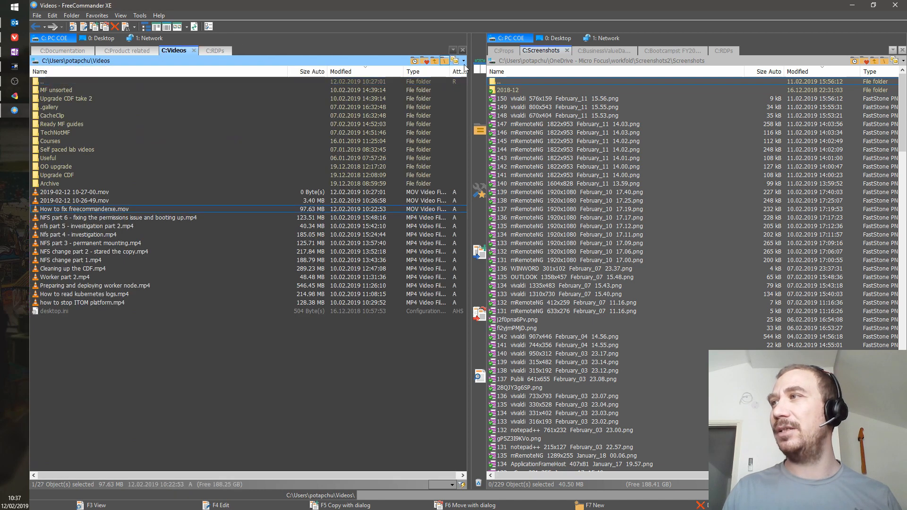
{"action": "key", "text": "ctrl+t"}
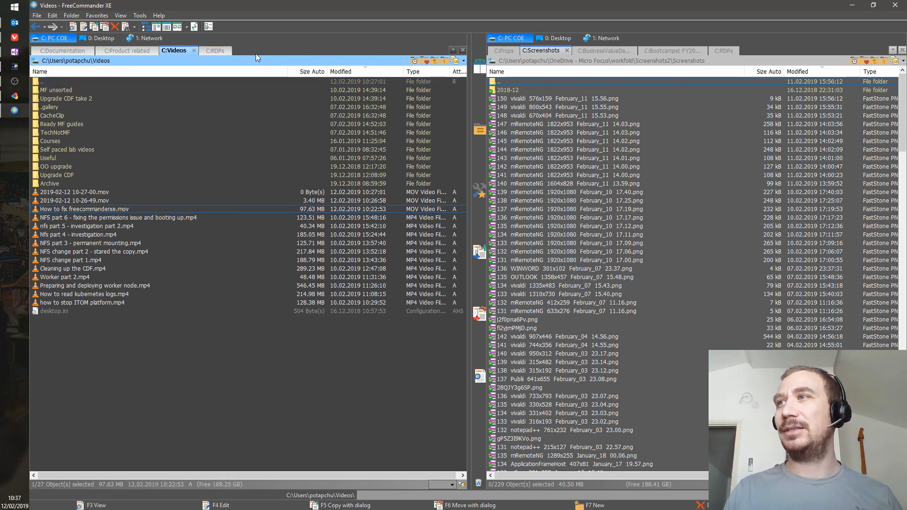
{"action": "key", "text": "ctrl+t"}
{"action": "key", "text": "ctrl+t"}
{"action": "key", "text": "ctrl+w"}
{"action": "key", "text": "ctrl+w"}
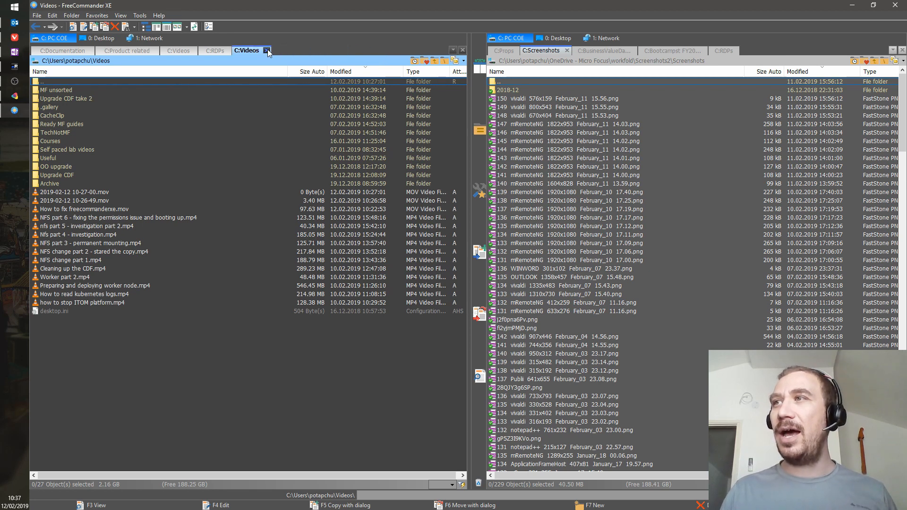
{"action": "key", "text": "ctrl+w"}
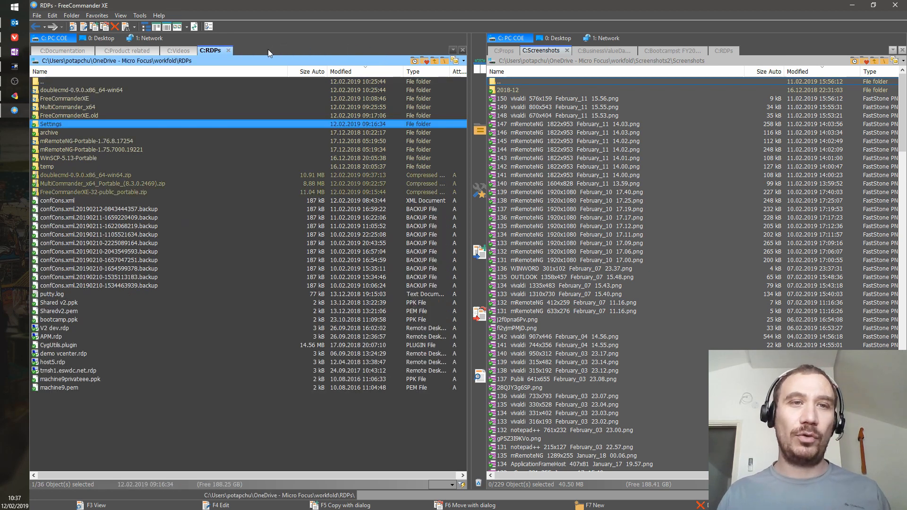